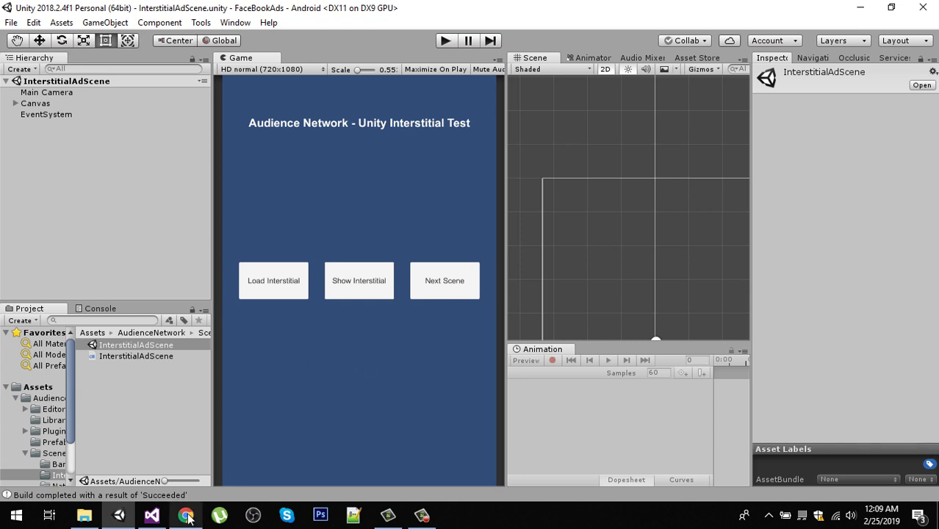
- Switch to Chrome, review the prerequisites in the Audience Network Unity guide, and open its linked Getting Started guide
mouse_move(184, 518)
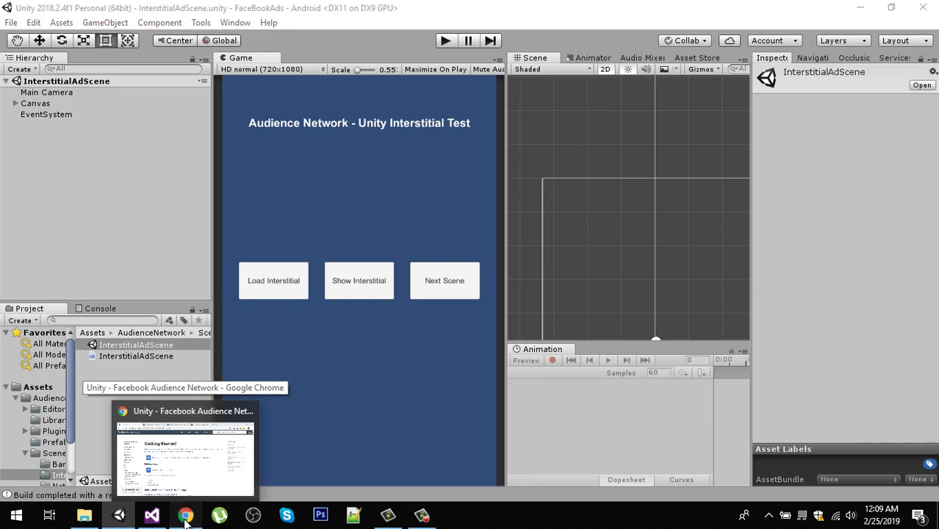
click(184, 450)
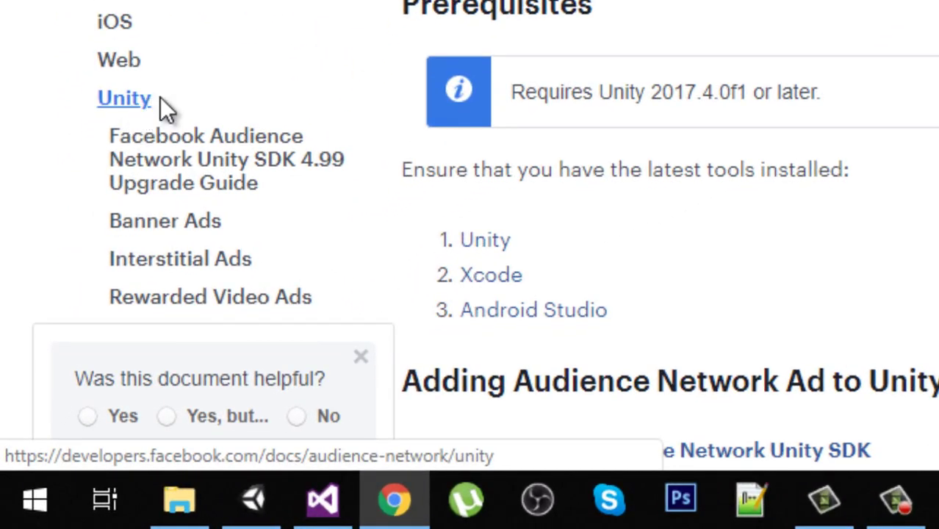
scroll(925, 16, down, 3)
scroll(925, 16, up, 3)
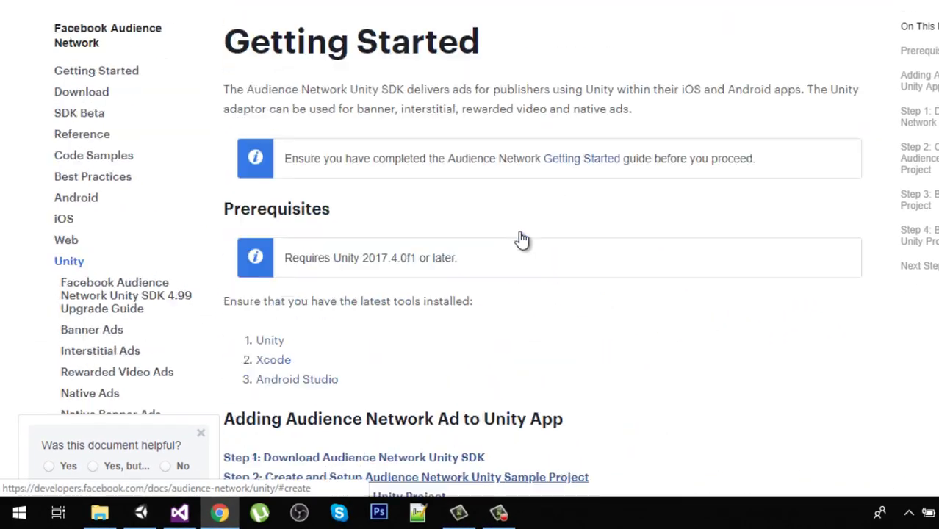
scroll(522, 239, up, 1)
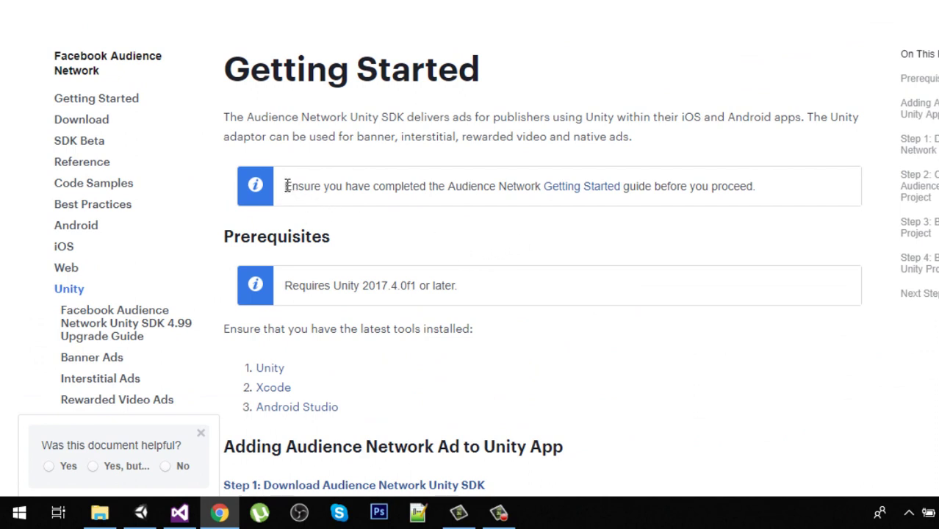
drag(285, 189, 768, 186)
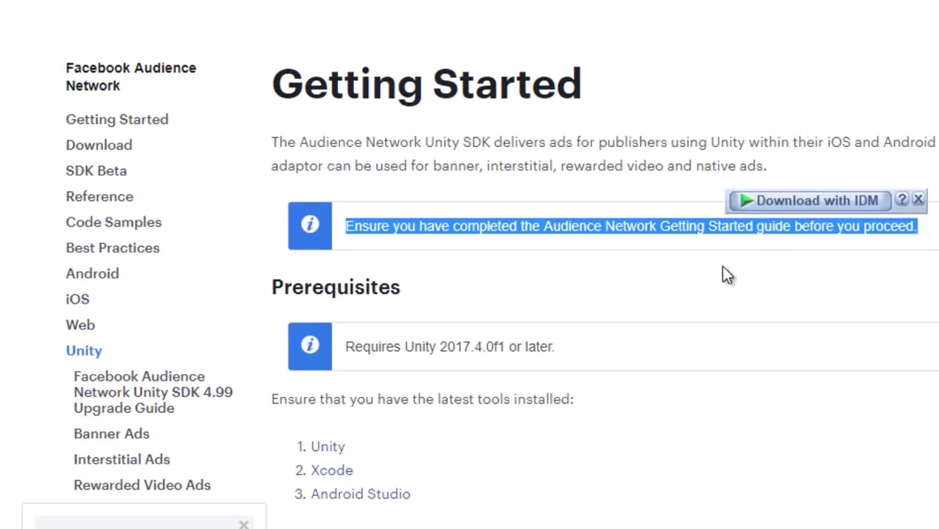
click(783, 258)
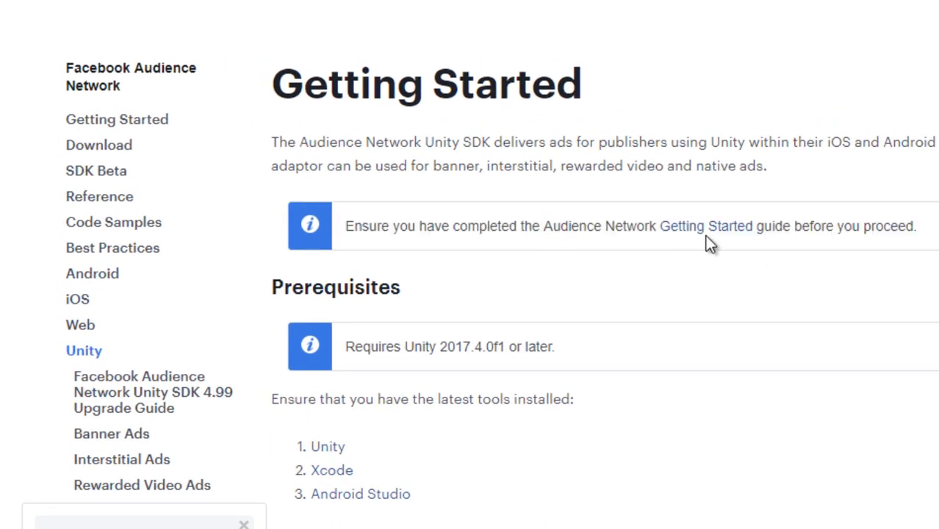
click(687, 229)
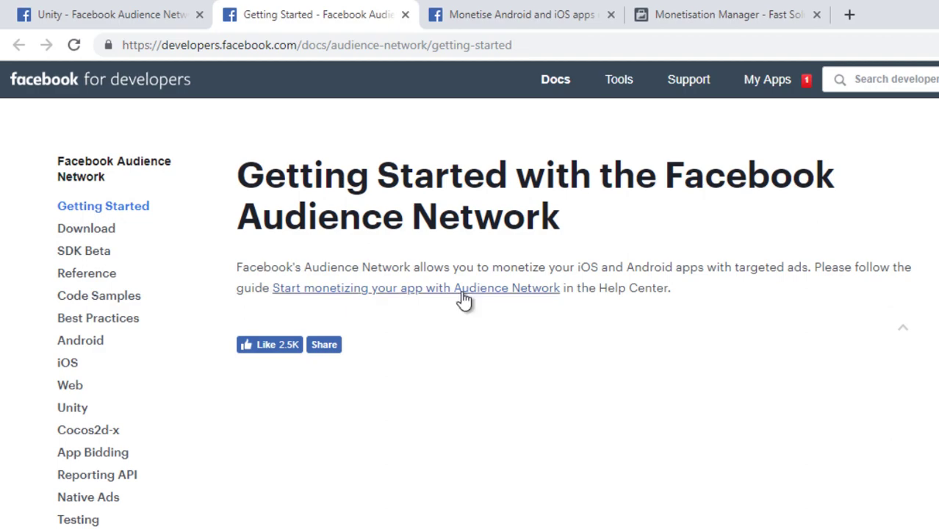
- Examine the "Requirements to get started" section on the Monetise Android and iOS apps help page
click(516, 13)
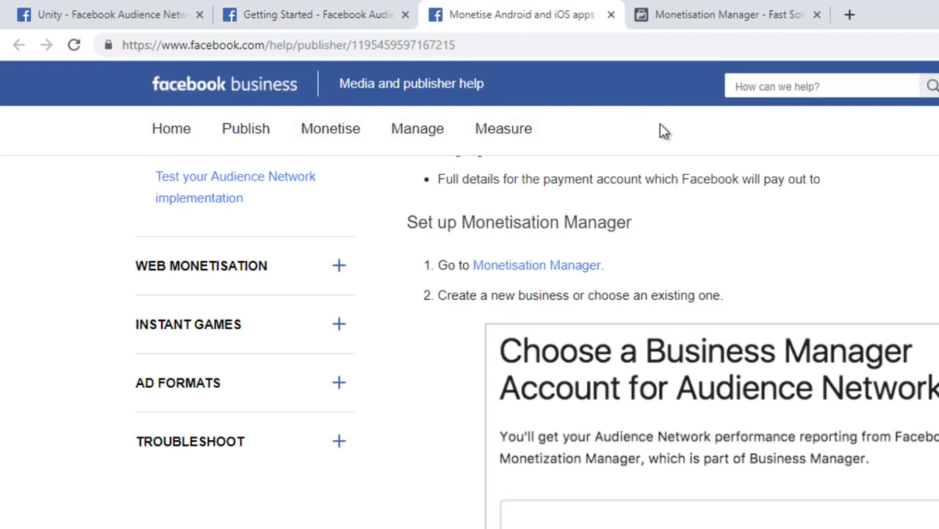
scroll(929, 346, up, 8)
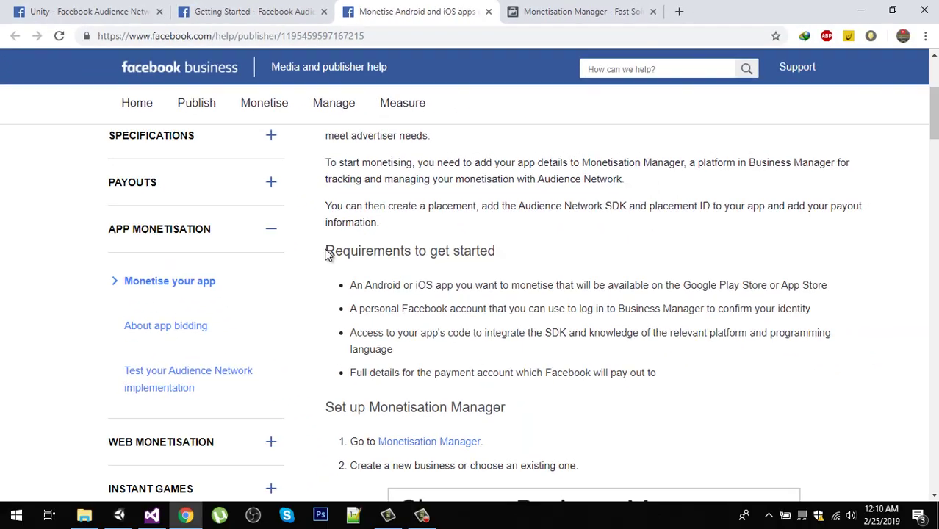
drag(326, 251, 523, 264)
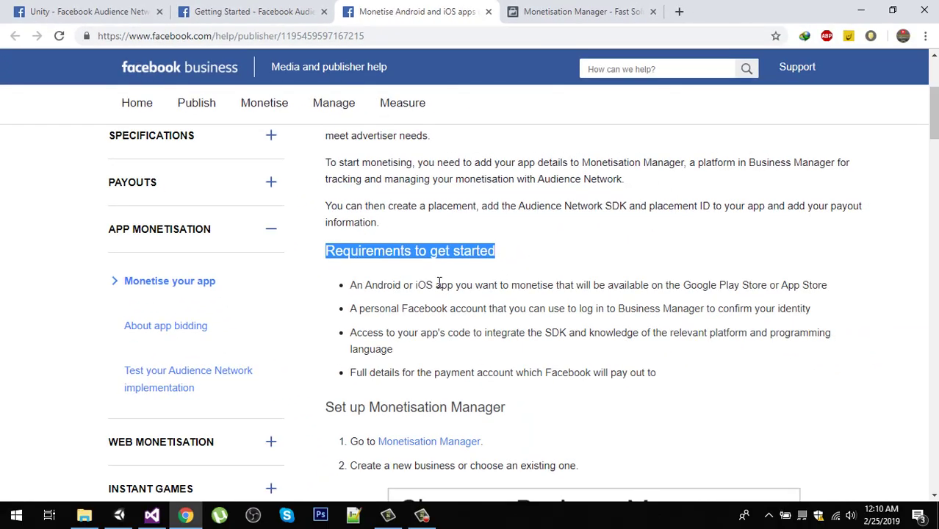
drag(350, 286, 462, 286)
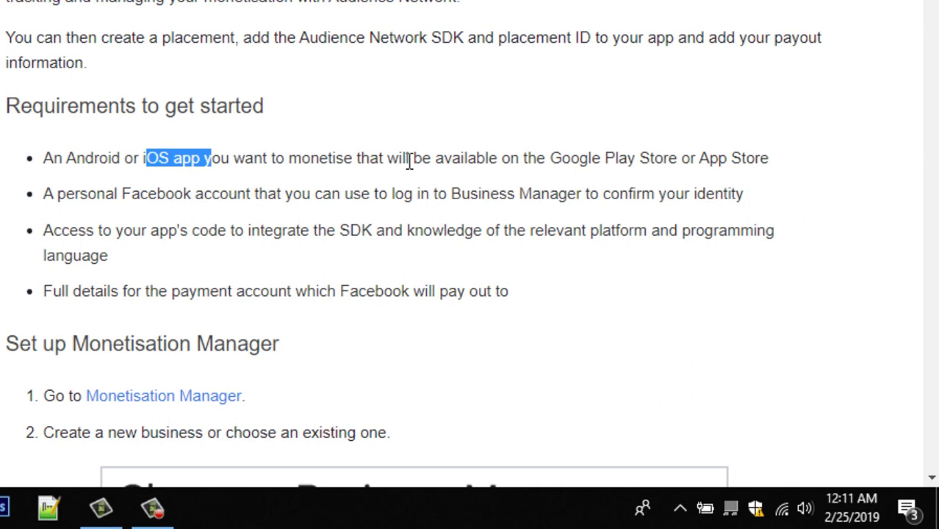
drag(551, 158, 702, 157)
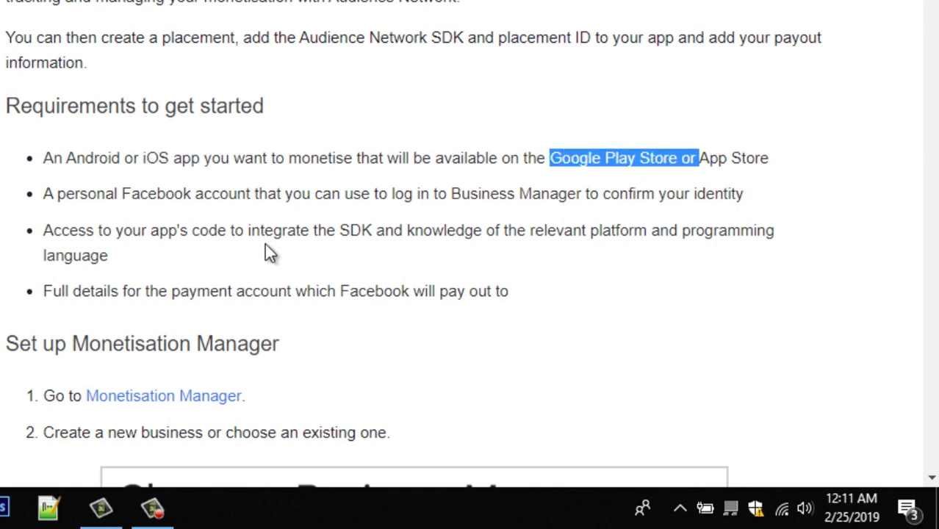
drag(58, 193, 380, 207)
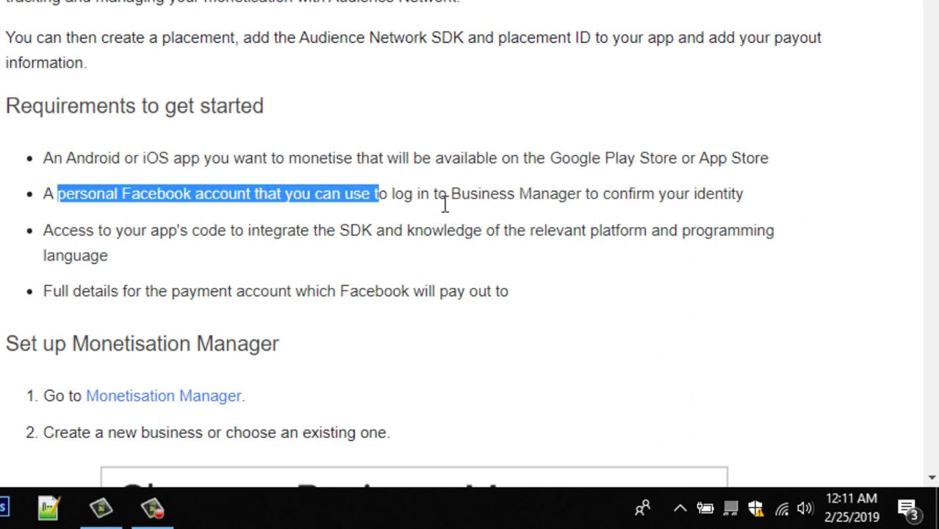
drag(451, 193, 602, 207)
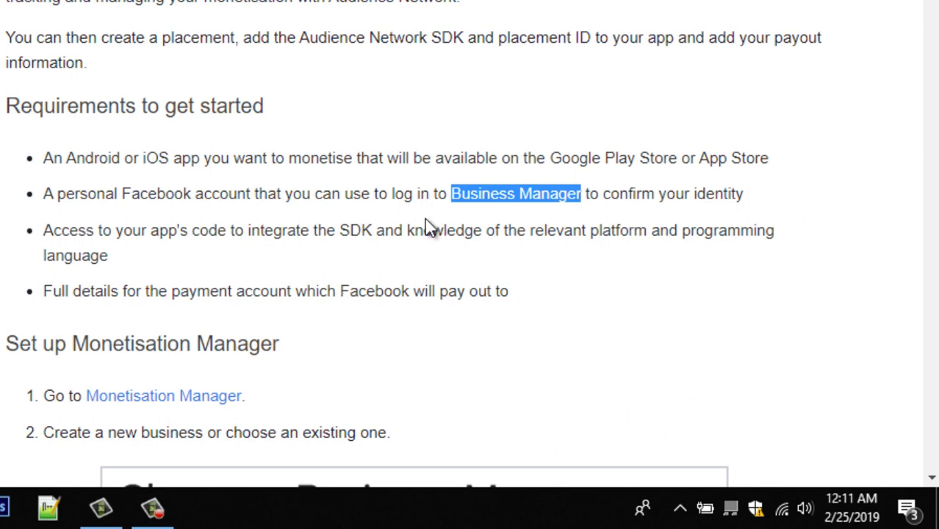
scroll(254, 296, down, 2)
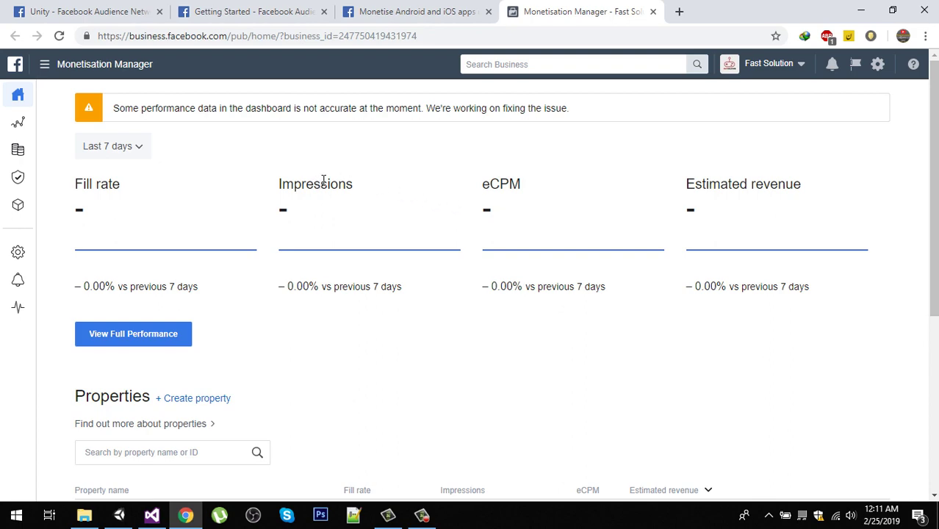
- Examine the performance overview and the Properties section of the Monetisation Manager home page
scroll(537, 218, down, 4)
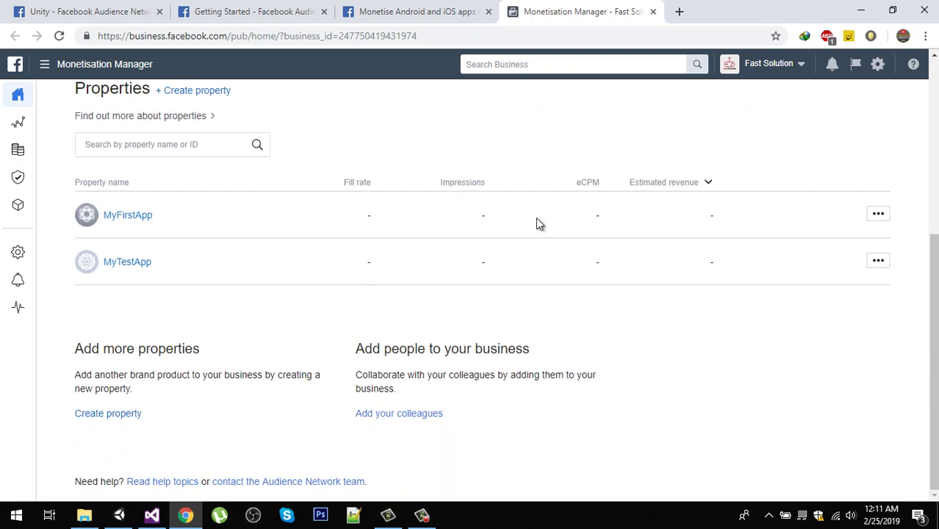
scroll(536, 218, up, 4)
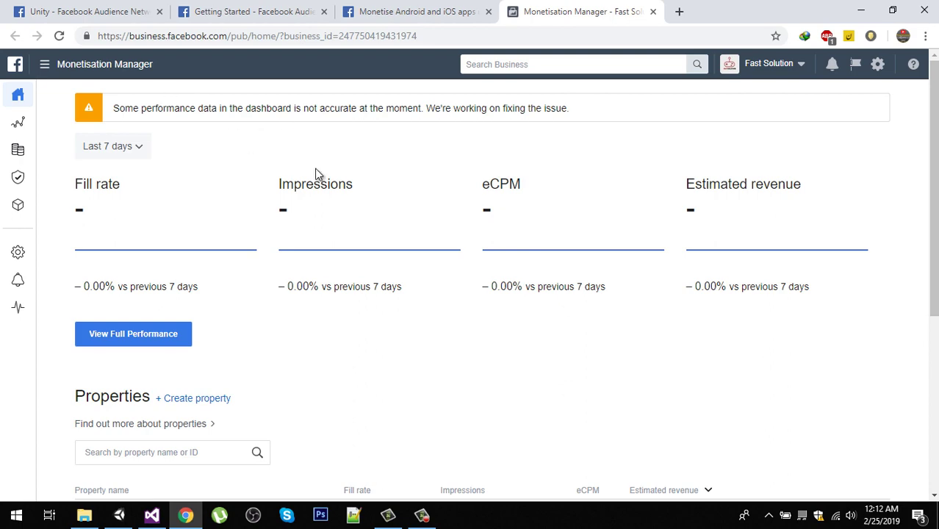
scroll(327, 339, down, 2)
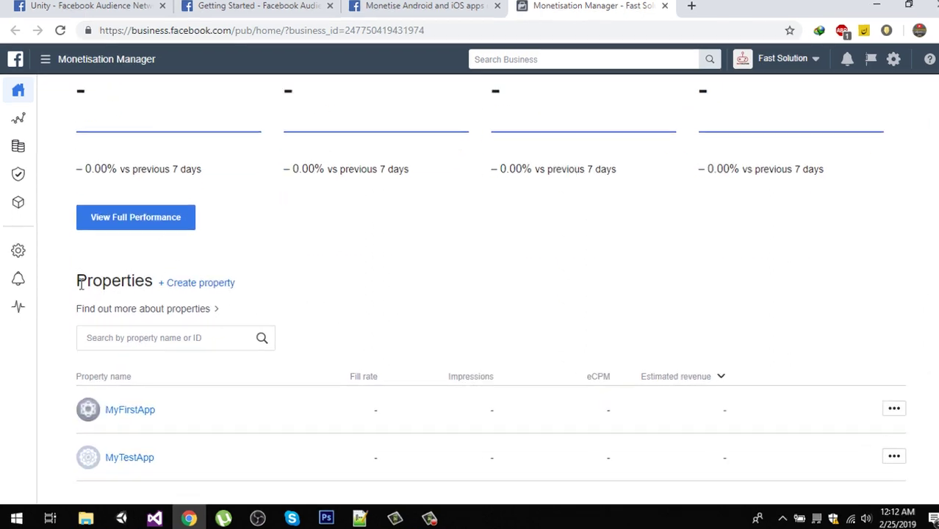
drag(76, 281, 103, 281)
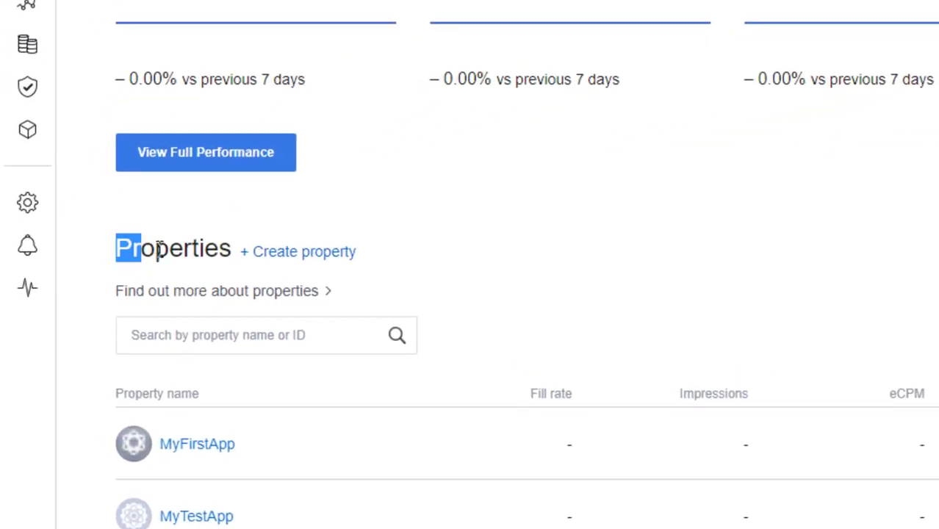
drag(157, 250, 227, 266)
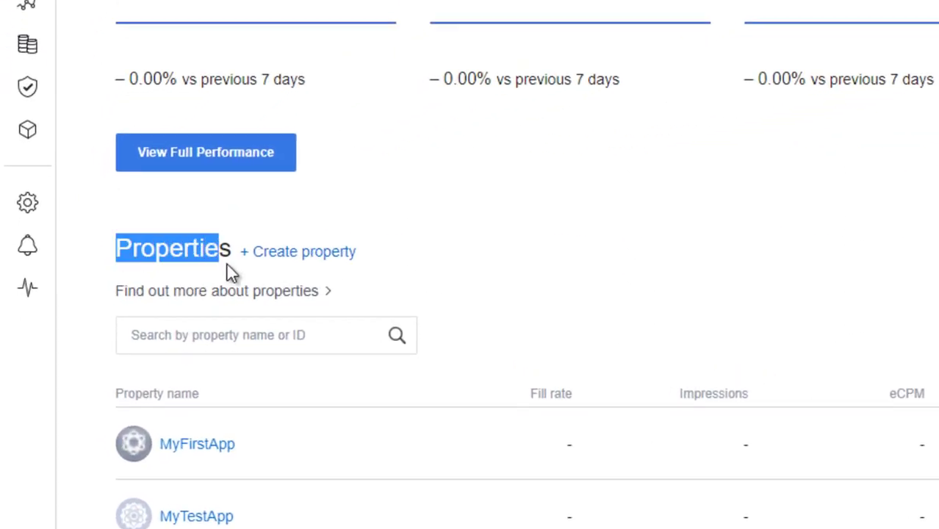
click(417, 273)
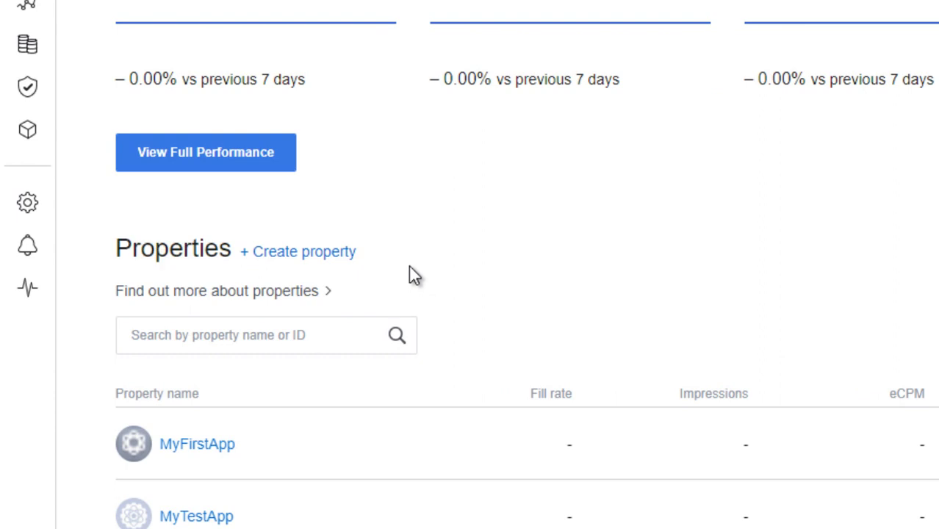
- Create a new property named "myproperty" in Monetisation Manager
click(307, 249)
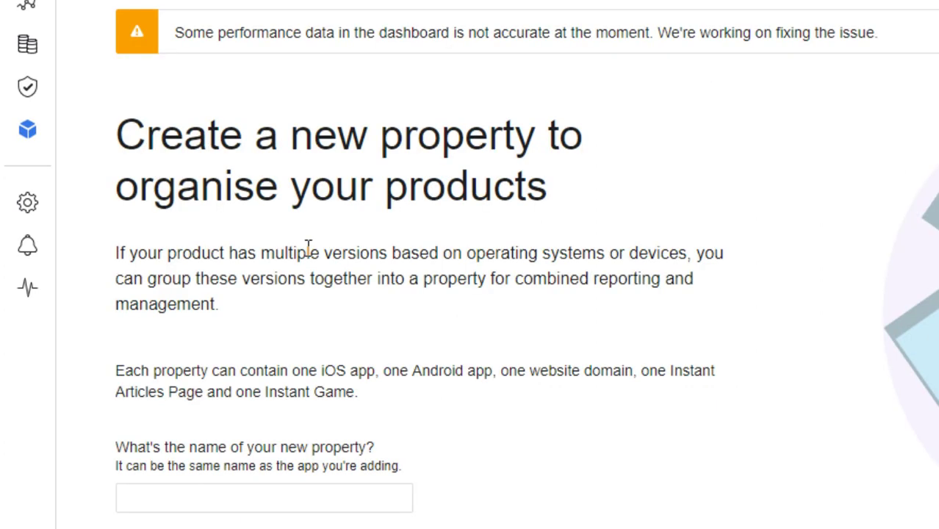
scroll(357, 282, down, 2)
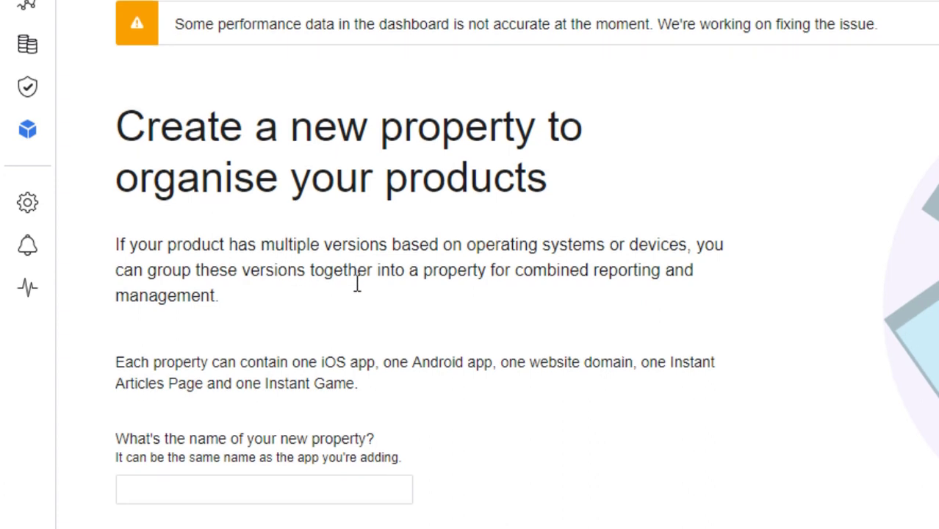
click(258, 367)
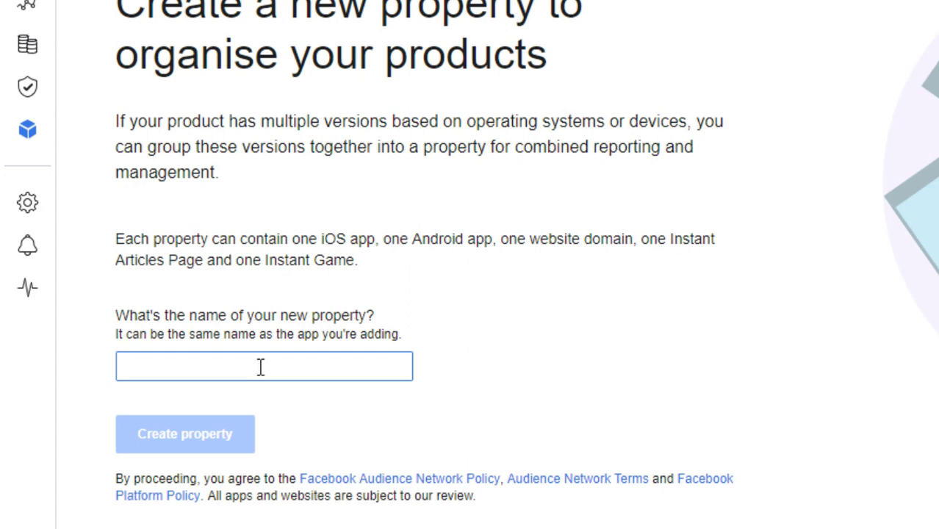
text(mypro)
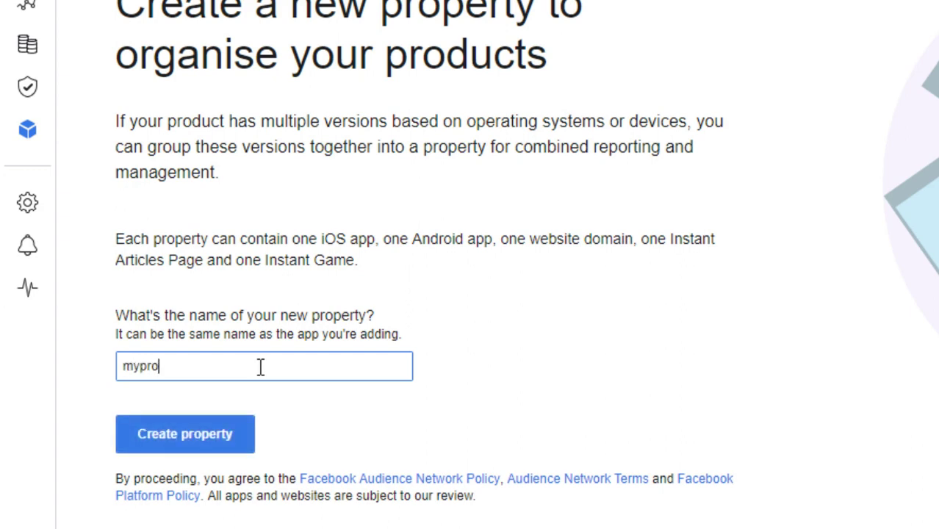
text(perty)
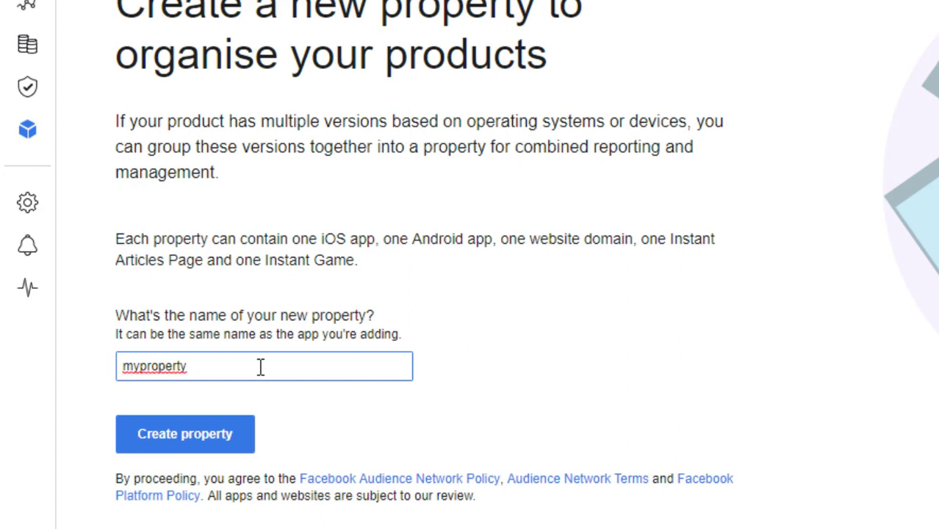
click(213, 441)
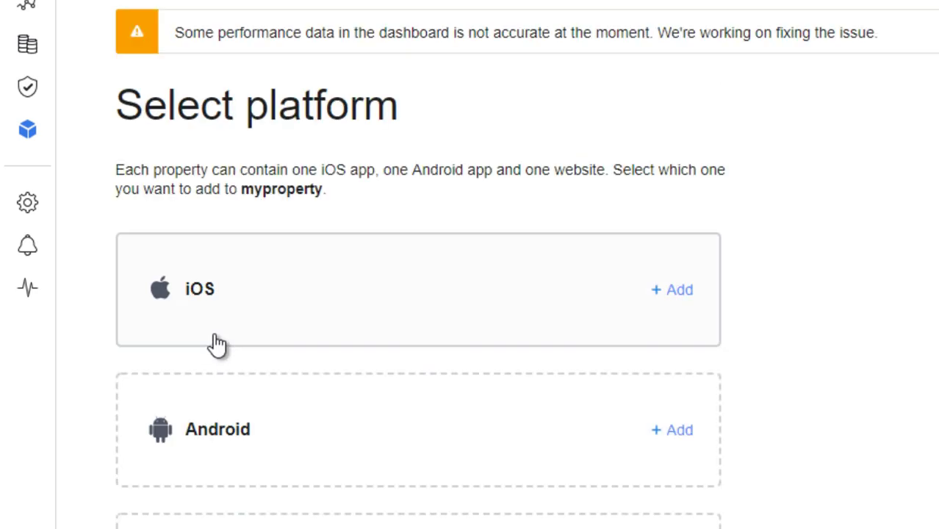
- Choose Android as the platform to add to the myproperty property
drag(118, 106, 425, 109)
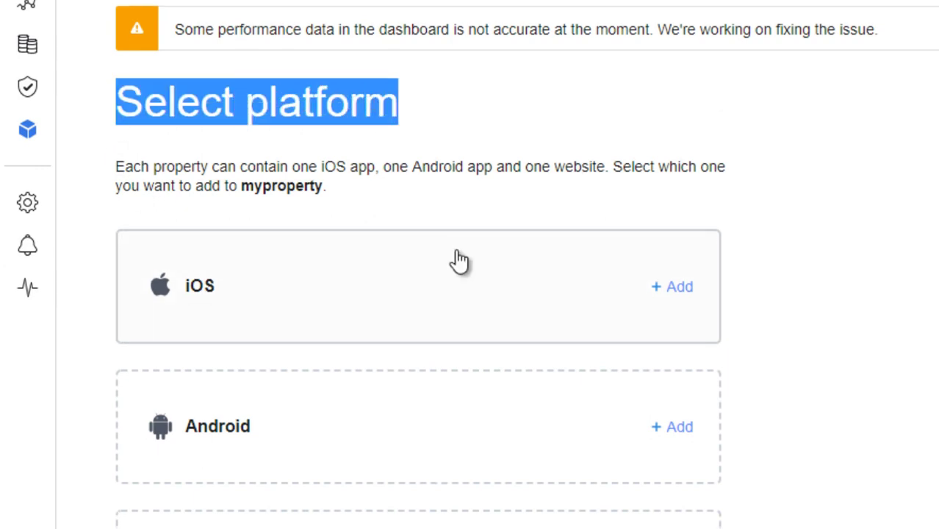
scroll(426, 258, down, 2)
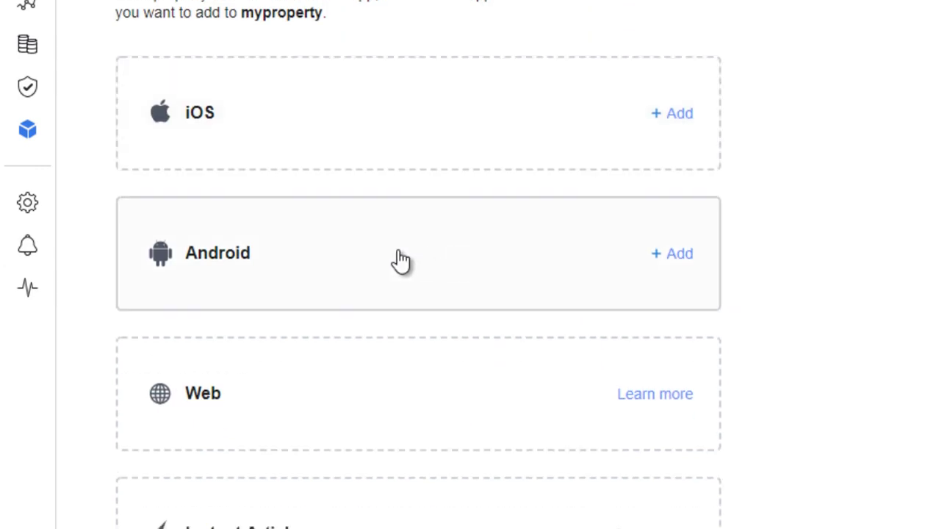
click(677, 265)
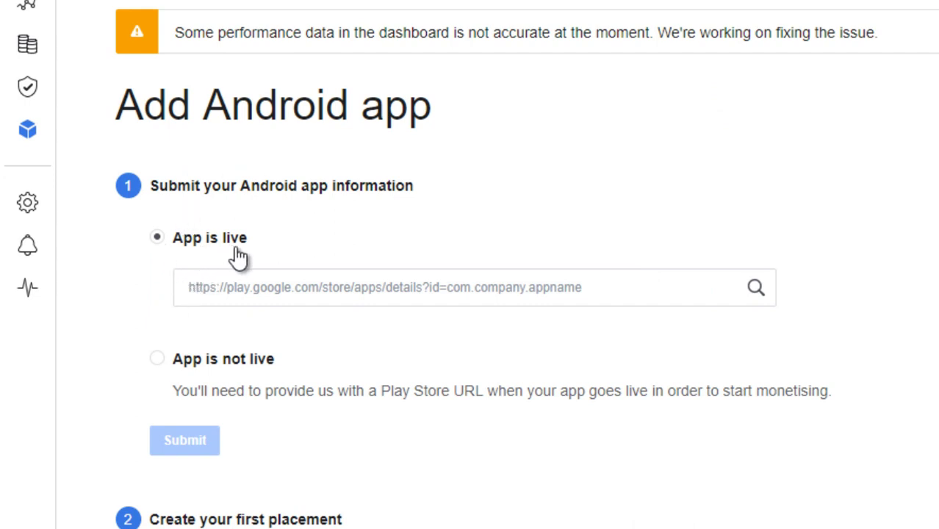
- Submit the Android app information with the "App is not live" option and go to the first placement section
click(349, 292)
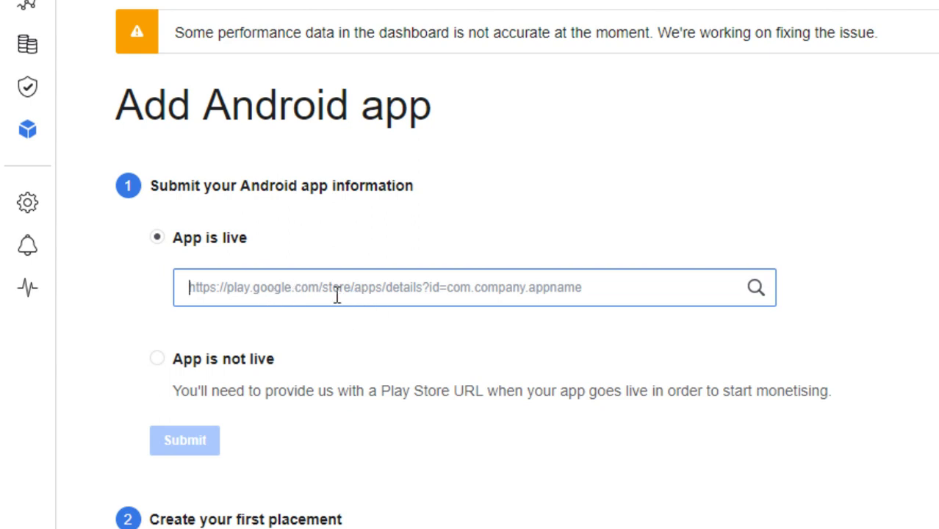
click(156, 359)
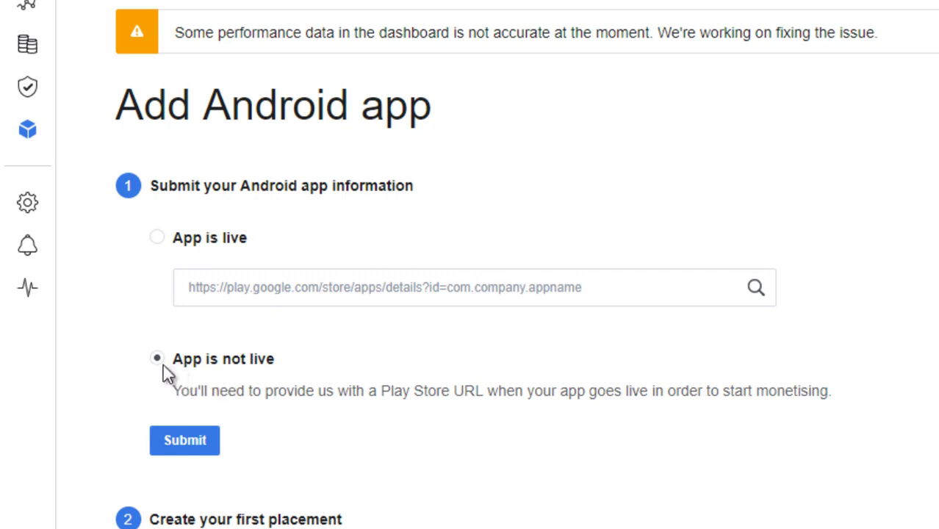
scroll(298, 380, down, 2)
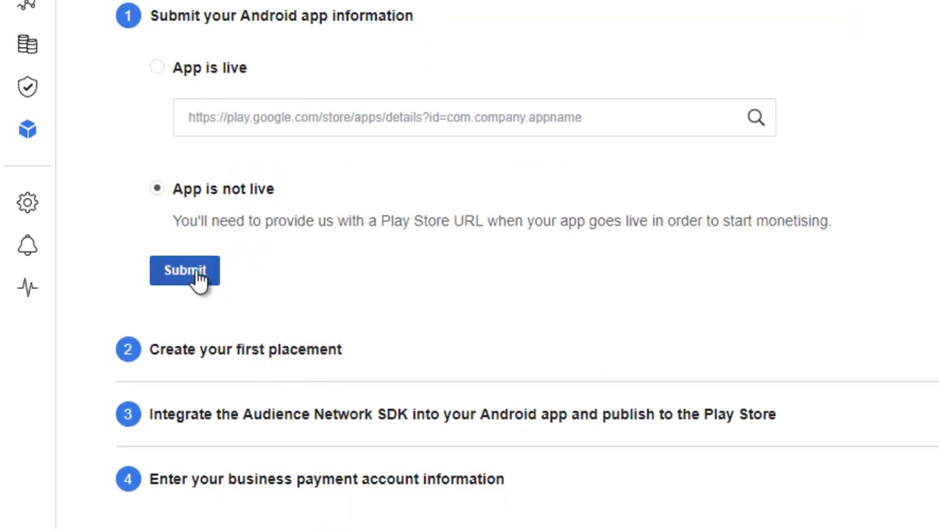
click(260, 280)
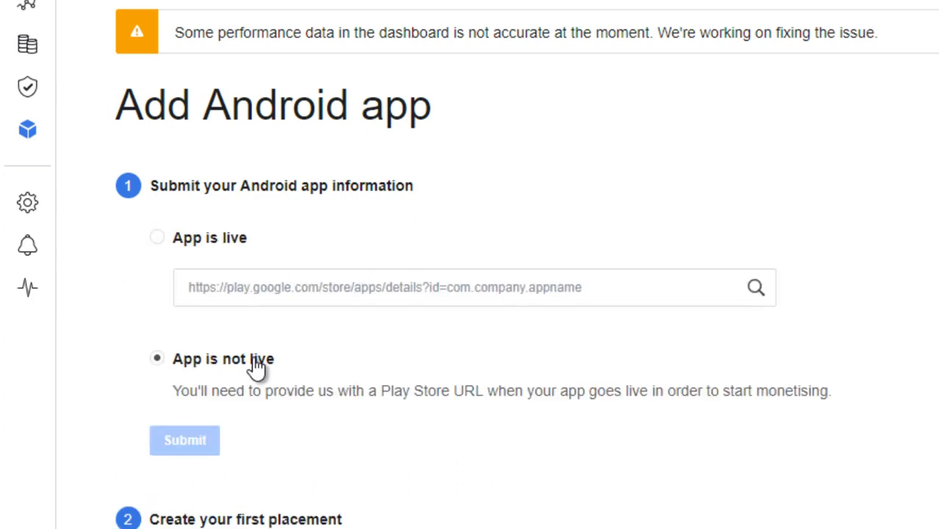
scroll(270, 393, down, 4)
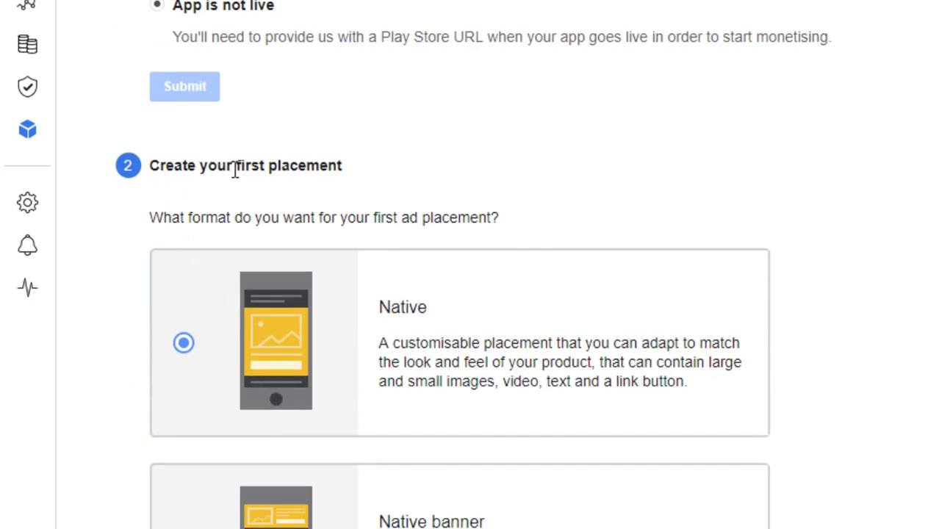
- Choose Interstitial as the format for the first ad placement
scroll(291, 174, down, 6)
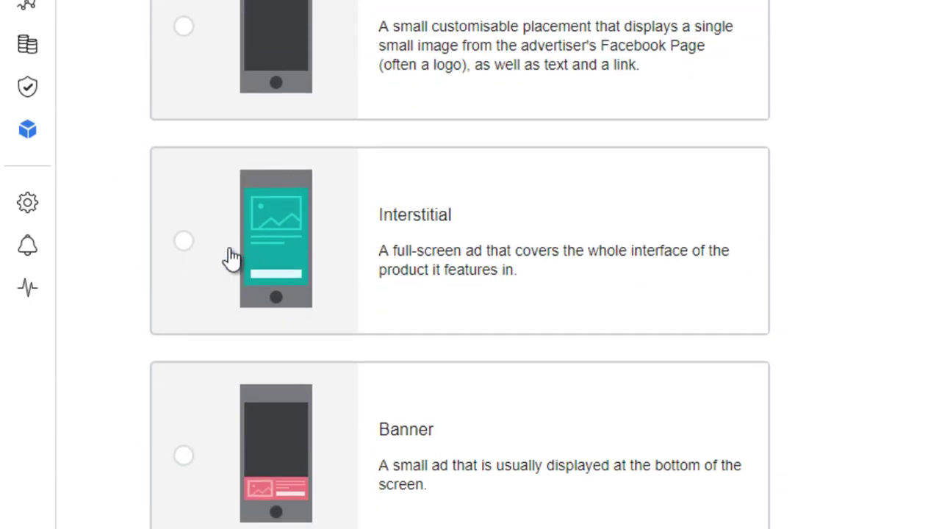
click(188, 241)
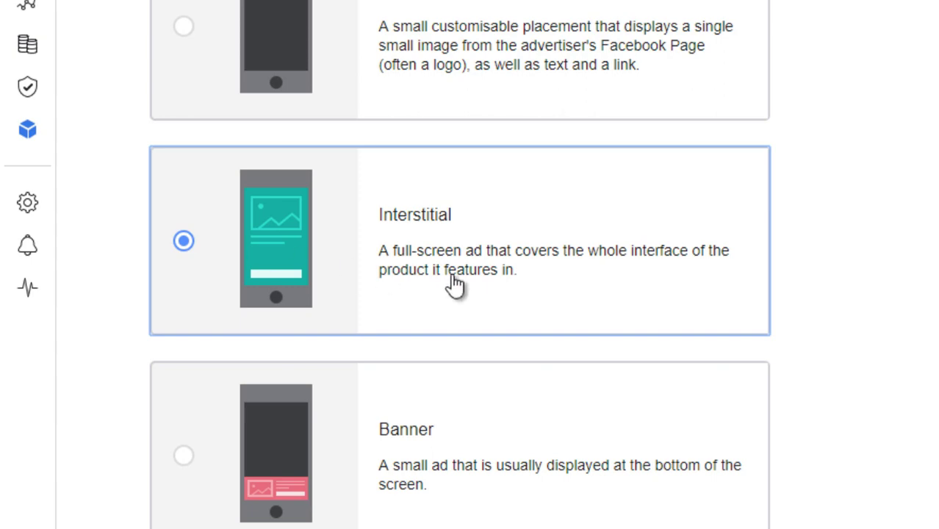
scroll(551, 287, down, 6)
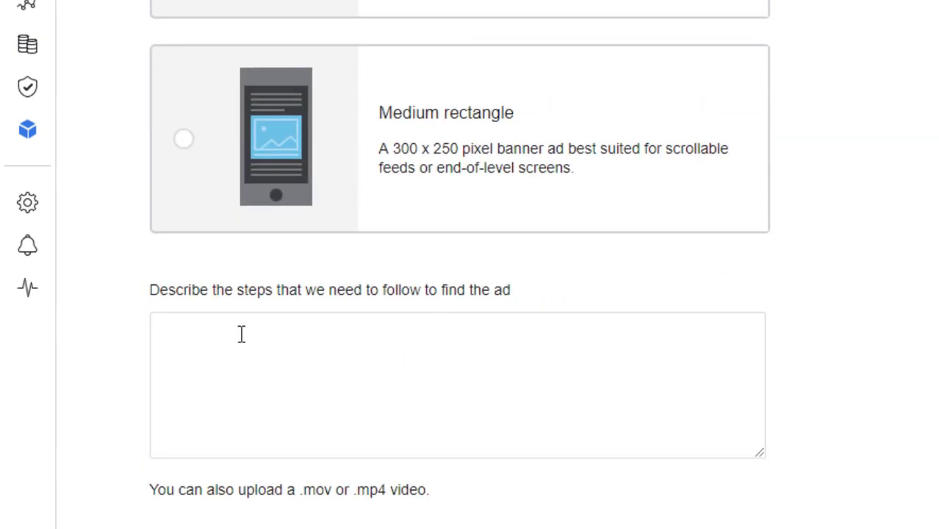
- Describe how to find the ad as "show the add after level is cleared" and create the placement
drag(151, 289, 512, 312)
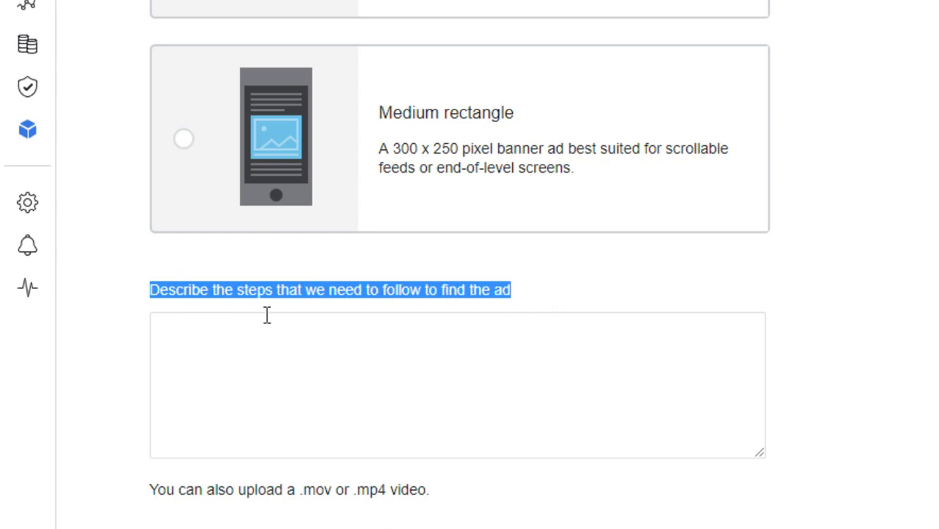
click(464, 348)
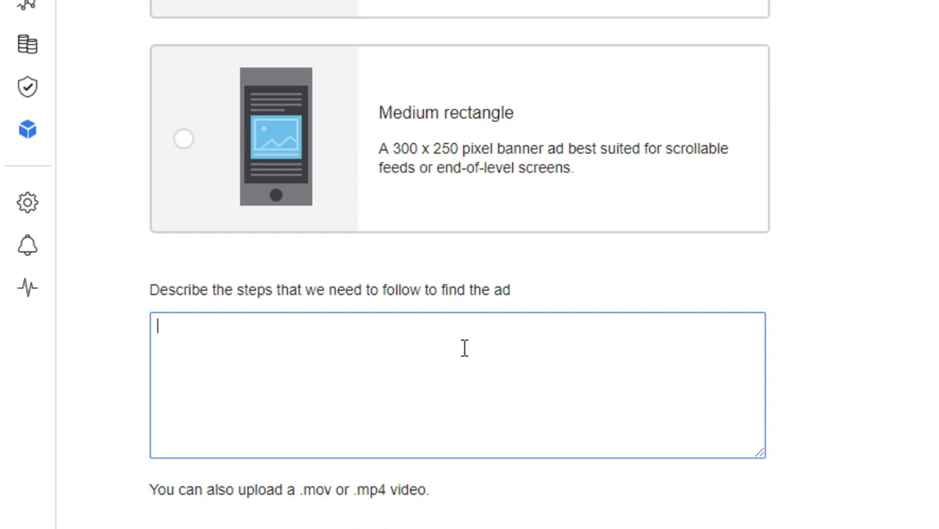
text(show the ad)
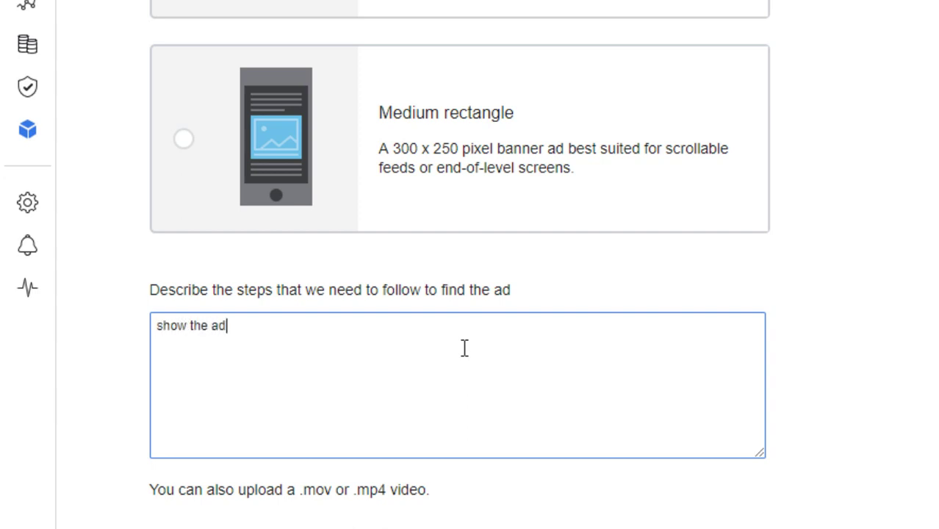
text(d after)
scroll(465, 348, down, 3)
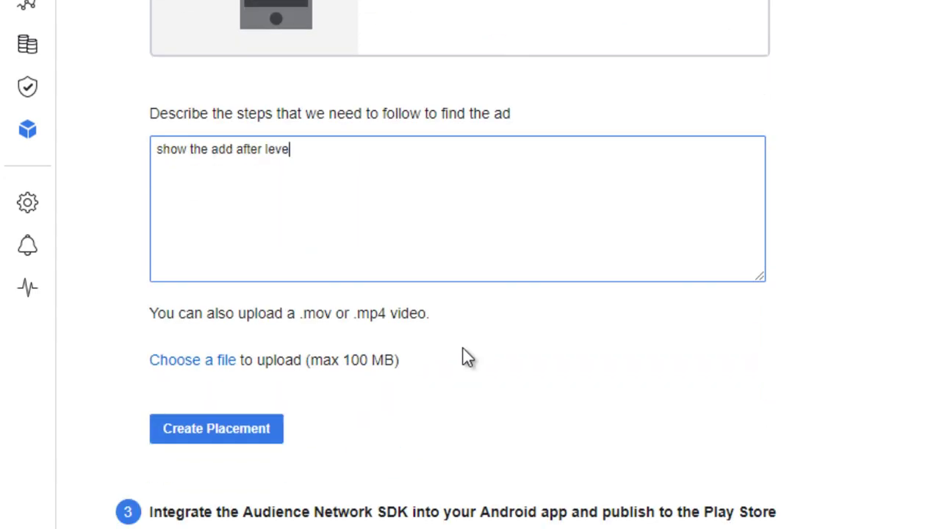
text(level is cleared)
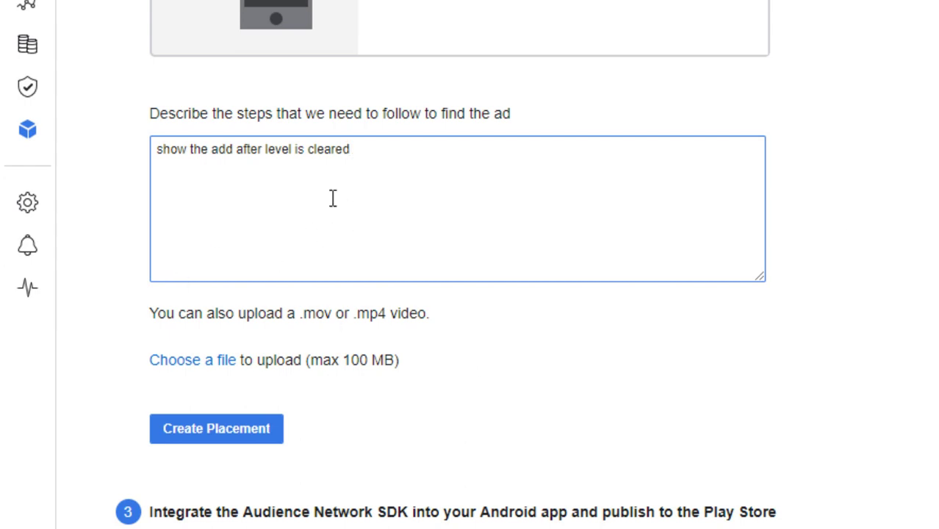
key(ctrl+a)
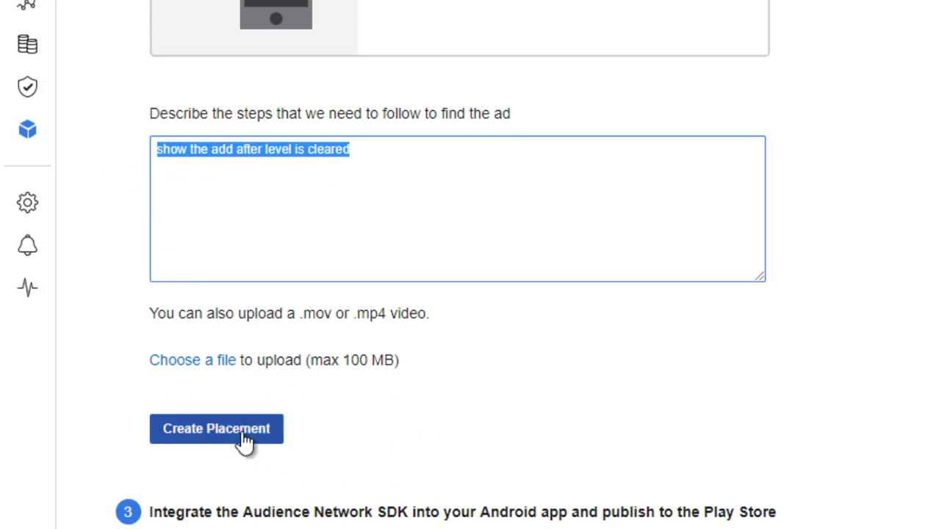
click(245, 436)
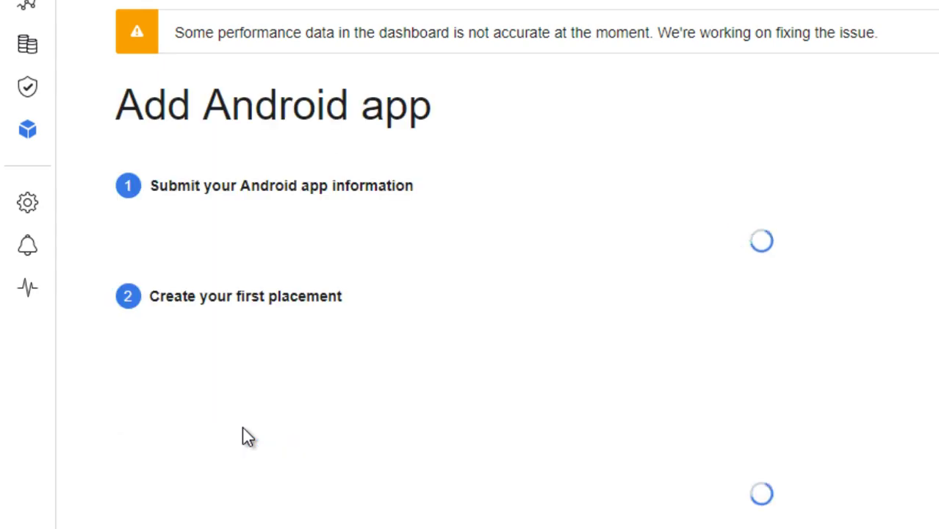
- Open the Audience Network Android integration guide in a new browser tab and copy the interstitial placement ID
scroll(306, 371, down, 5)
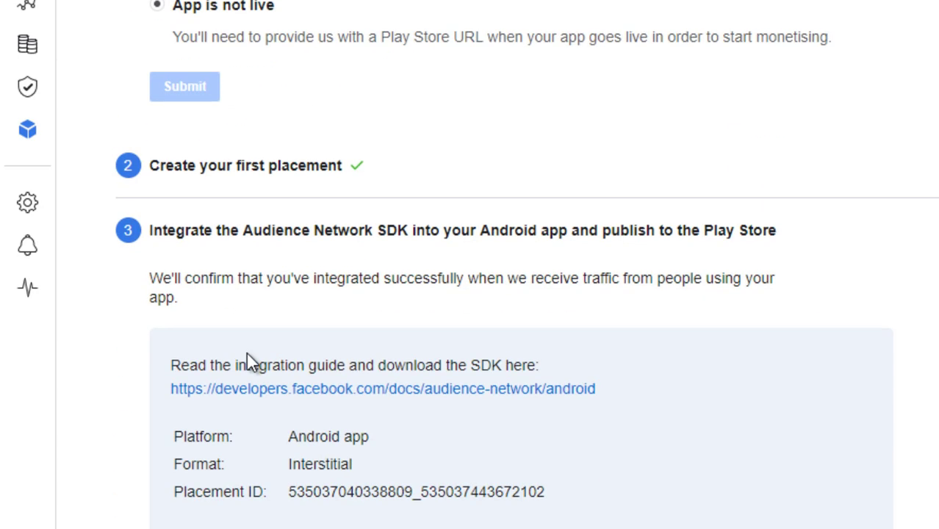
scroll(248, 272, down, 2)
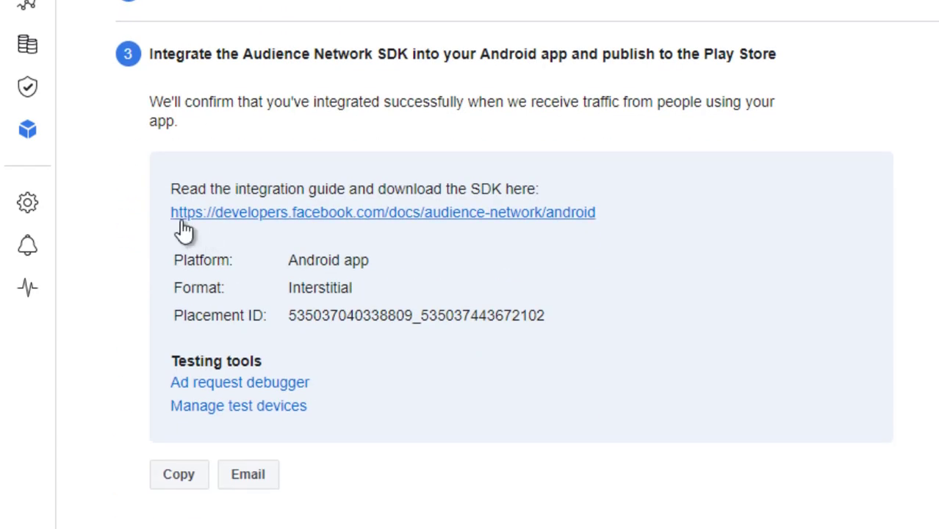
drag(194, 189, 540, 411)
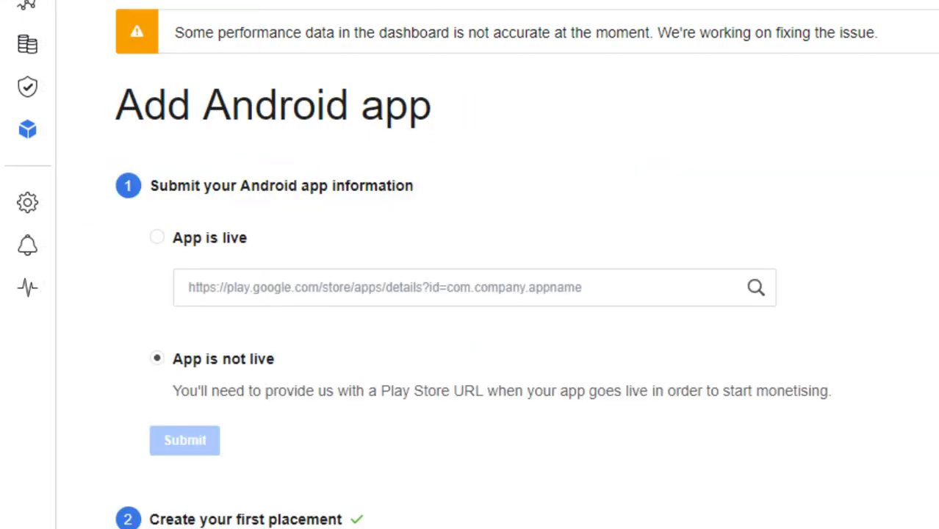
scroll(444, 325, down, 5)
scroll(346, 311, down, 5)
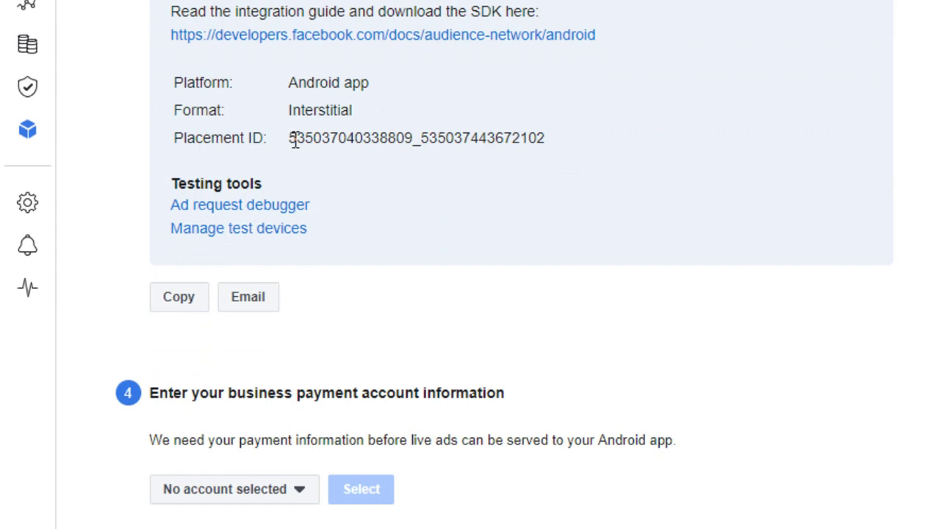
double_click(331, 140)
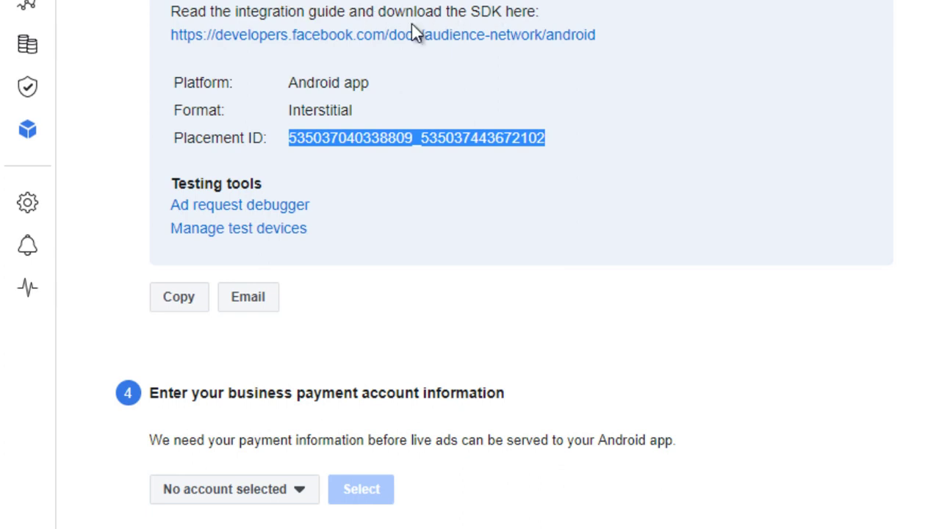
right_click(443, 39)
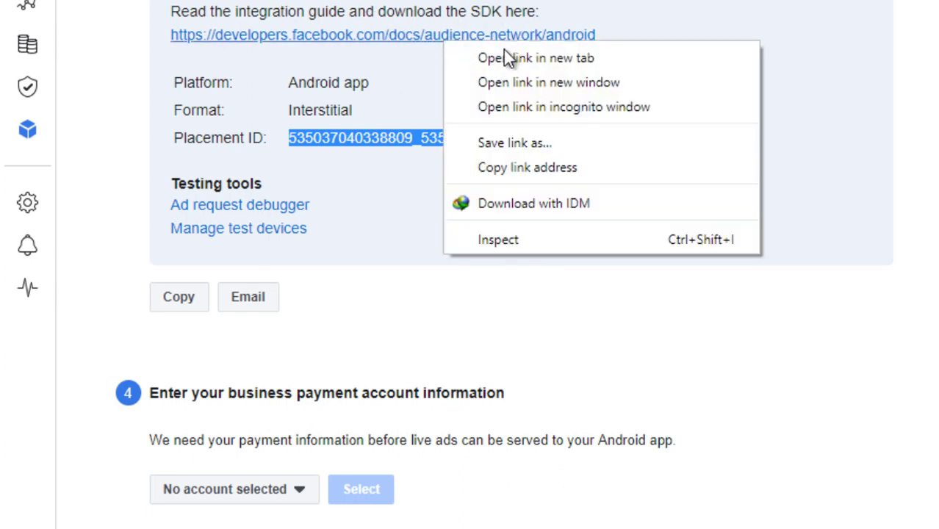
click(511, 58)
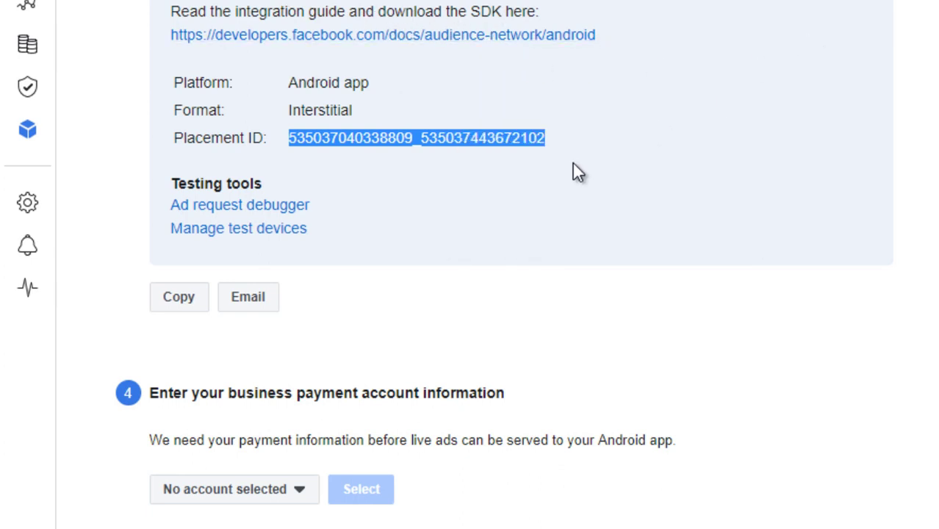
right_click(386, 147)
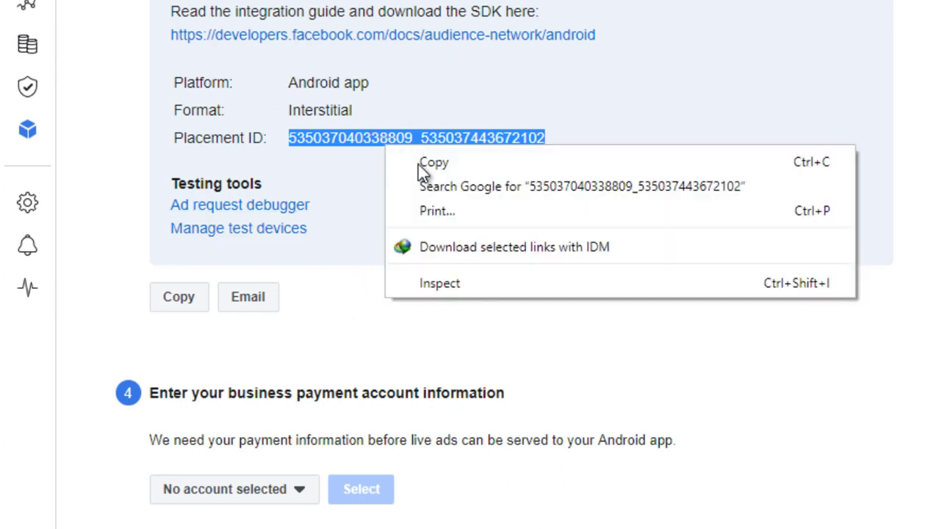
click(456, 169)
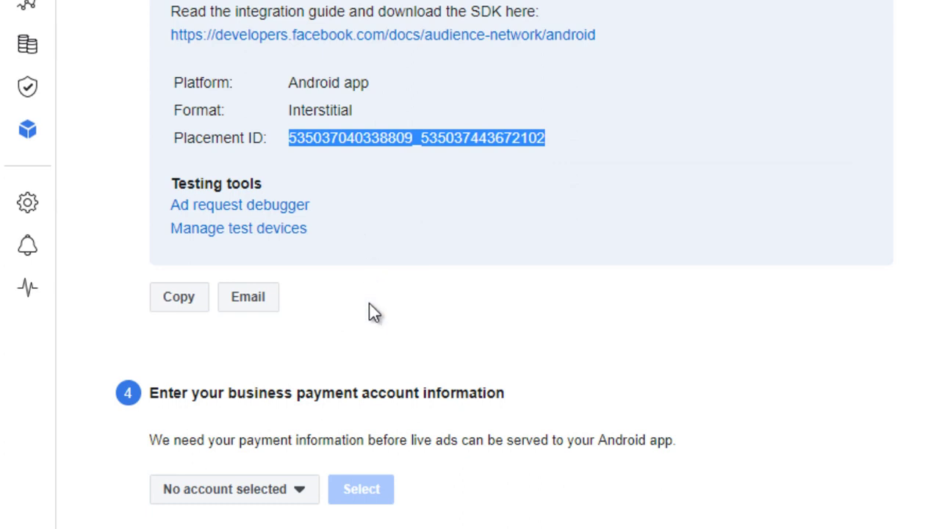
- Check the available business payment accounts, then open the payment settings in a new browser tab and switch to it
scroll(370, 311, down, 2)
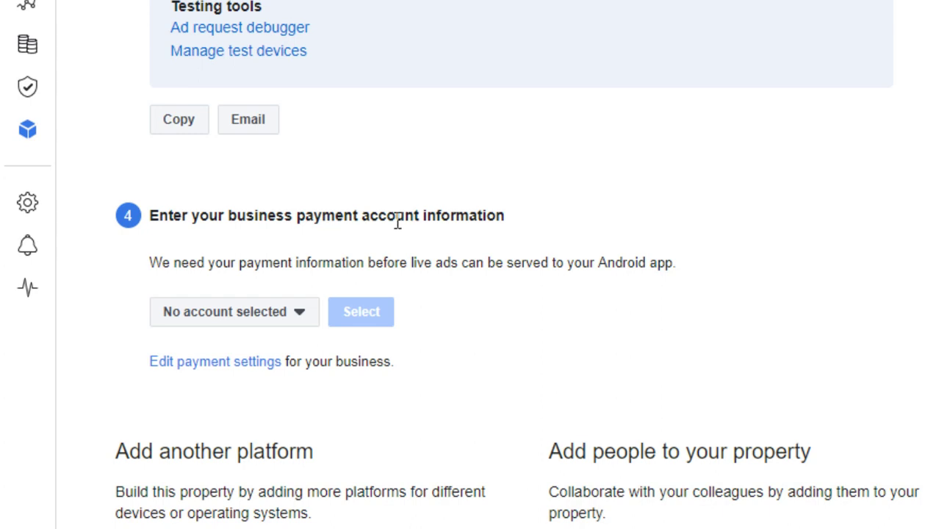
click(297, 320)
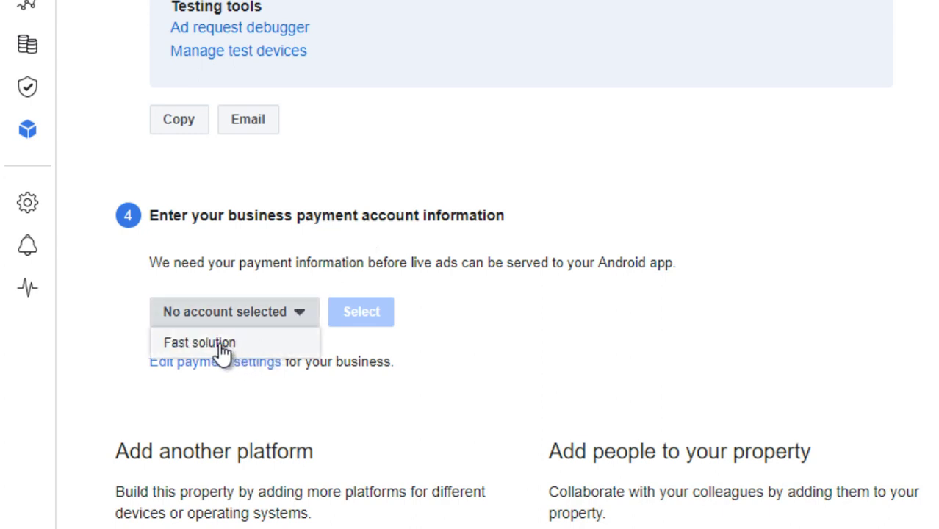
click(96, 345)
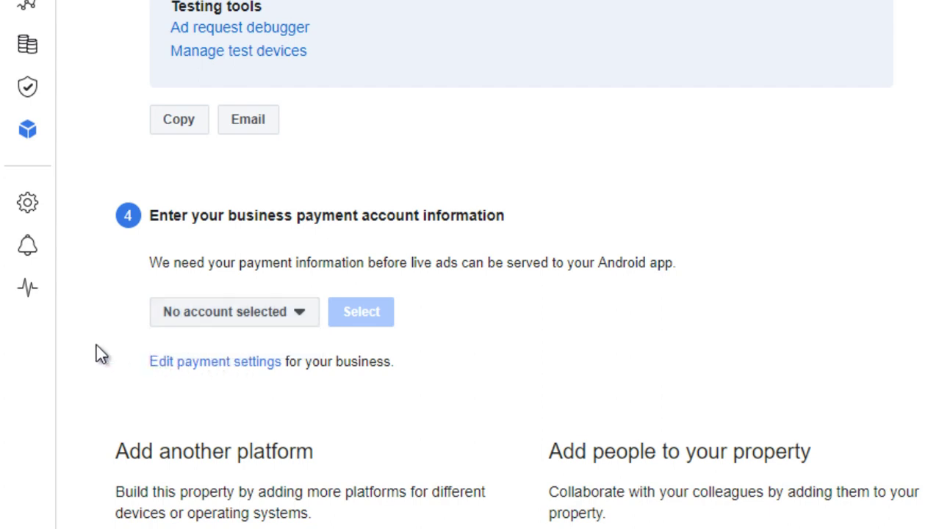
right_click(250, 364)
click(332, 388)
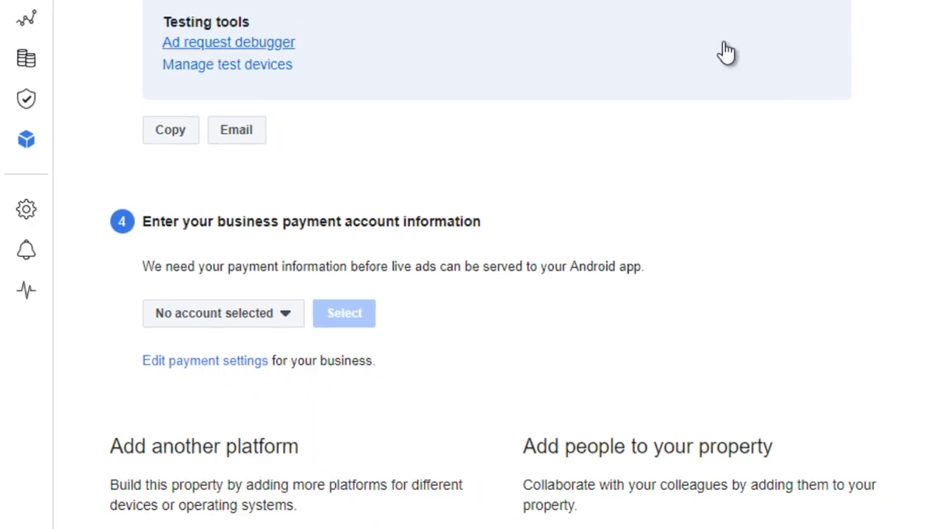
click(696, 11)
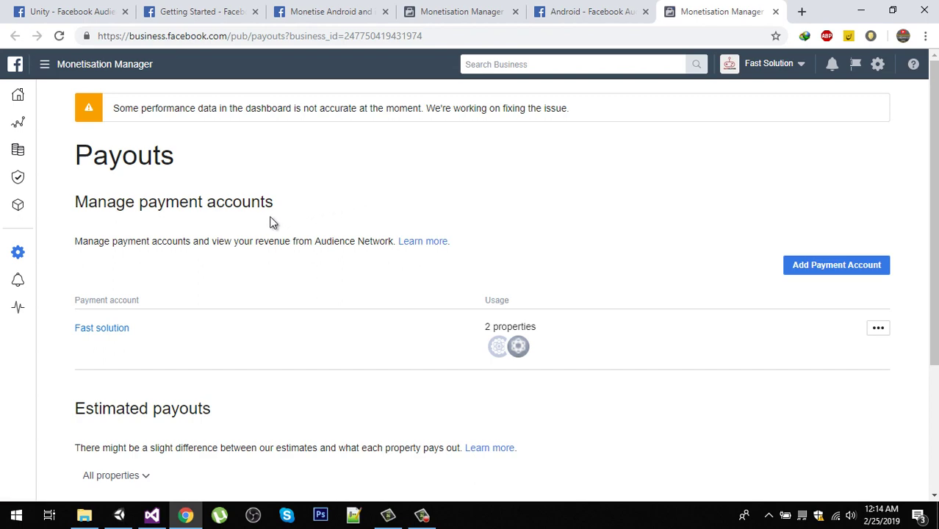
- Start adding a payment account on the Payouts page with the "Create new account" option
scroll(270, 222, down, 3)
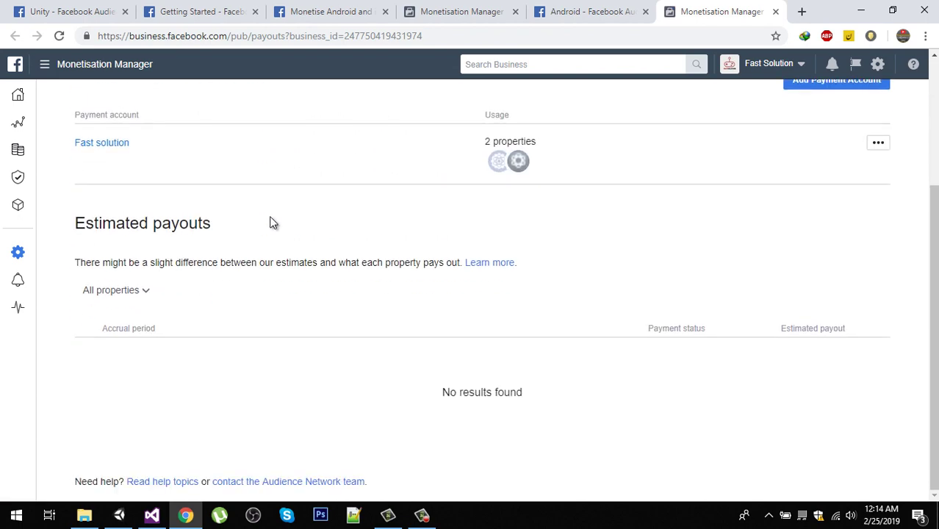
scroll(270, 221, up, 3)
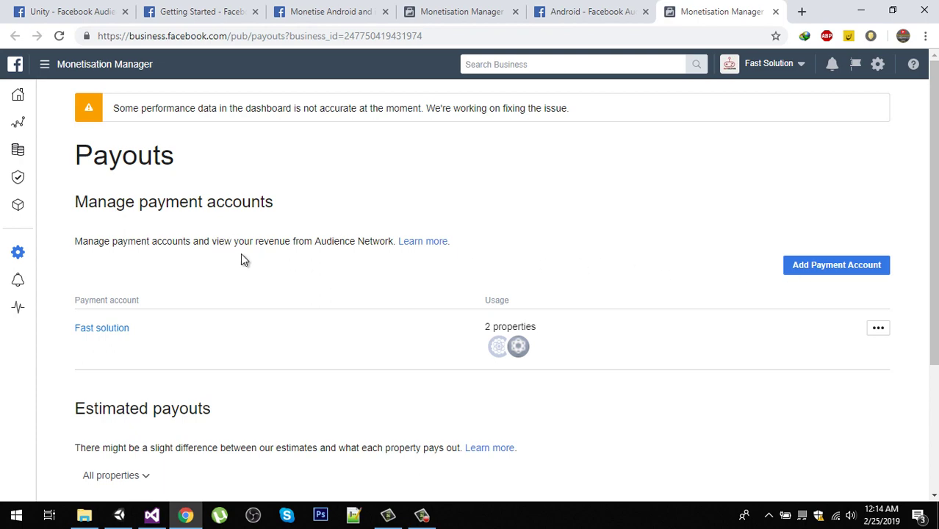
click(824, 268)
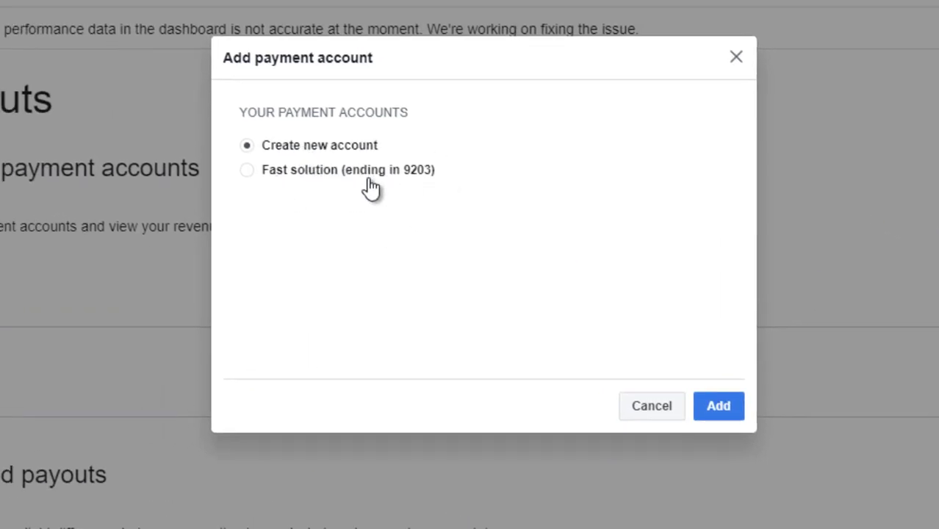
click(704, 411)
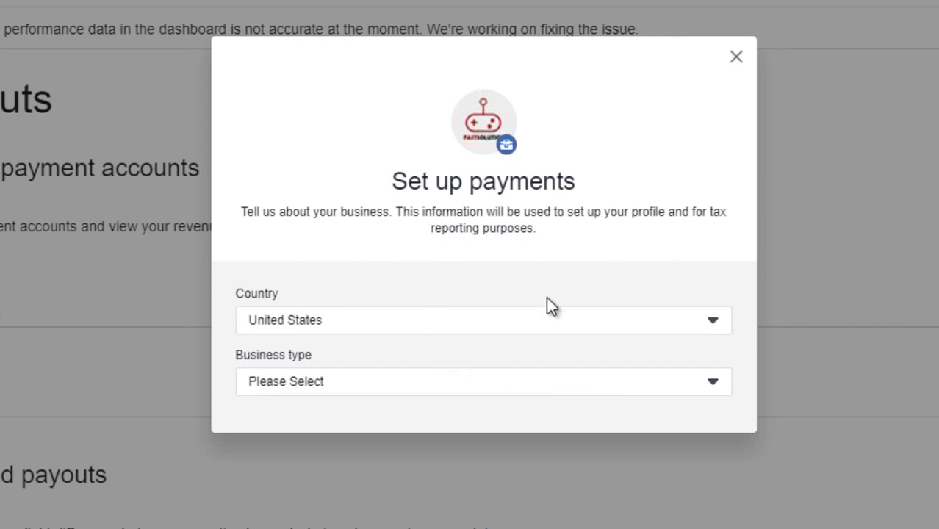
- Set the country to Pakistan in the payment setup
click(411, 331)
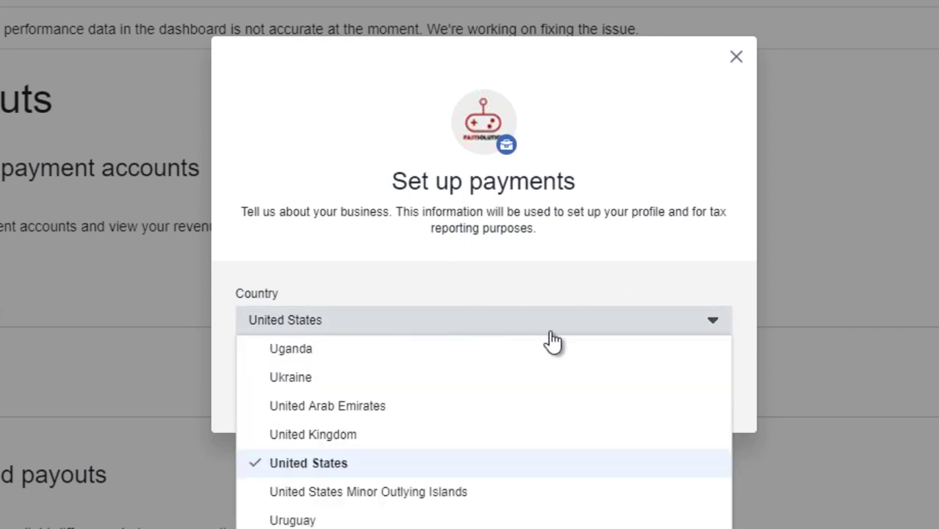
scroll(376, 476, down, 1)
scroll(376, 476, down, 3)
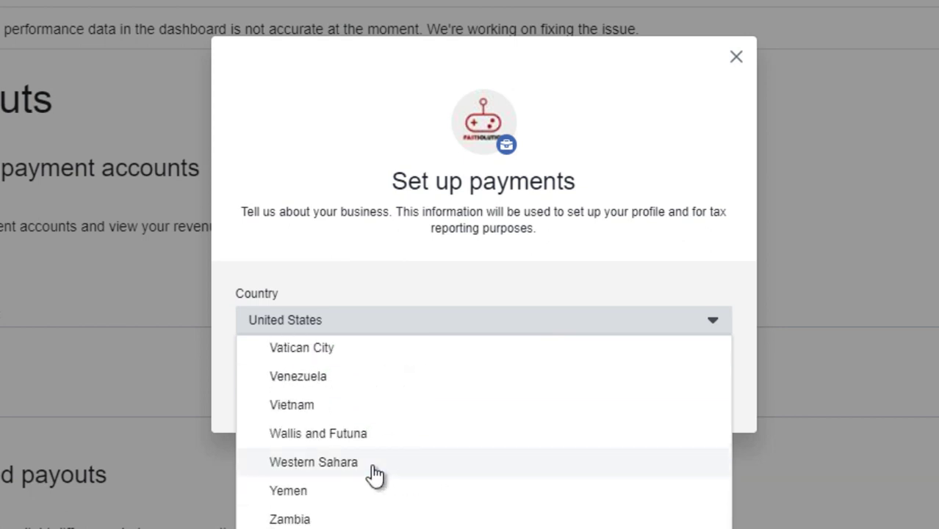
scroll(374, 476, up, 8)
scroll(375, 476, up, 20)
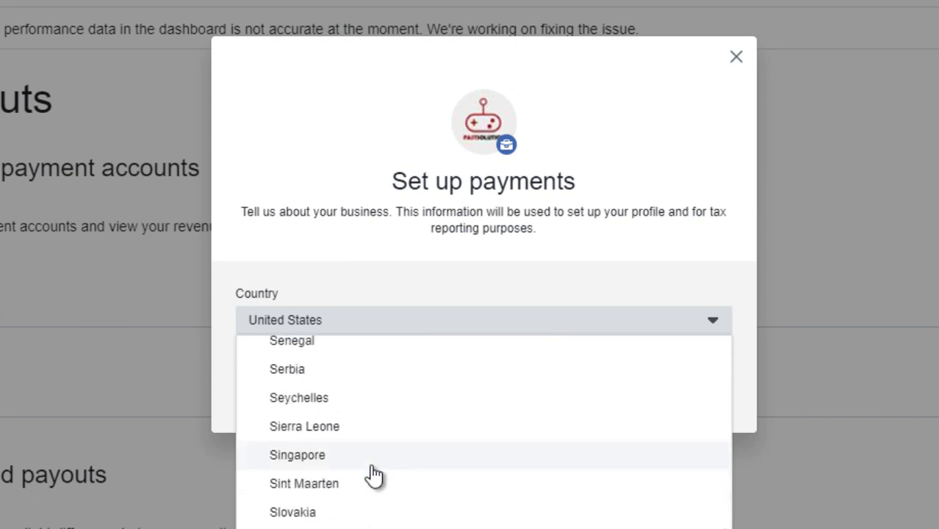
scroll(375, 476, down, 6)
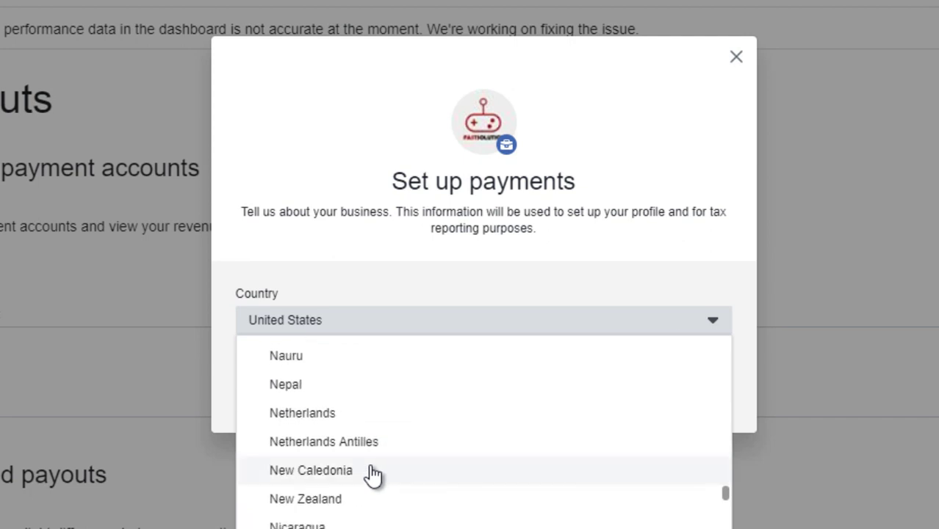
scroll(373, 474, up, 3)
scroll(371, 474, down, 6)
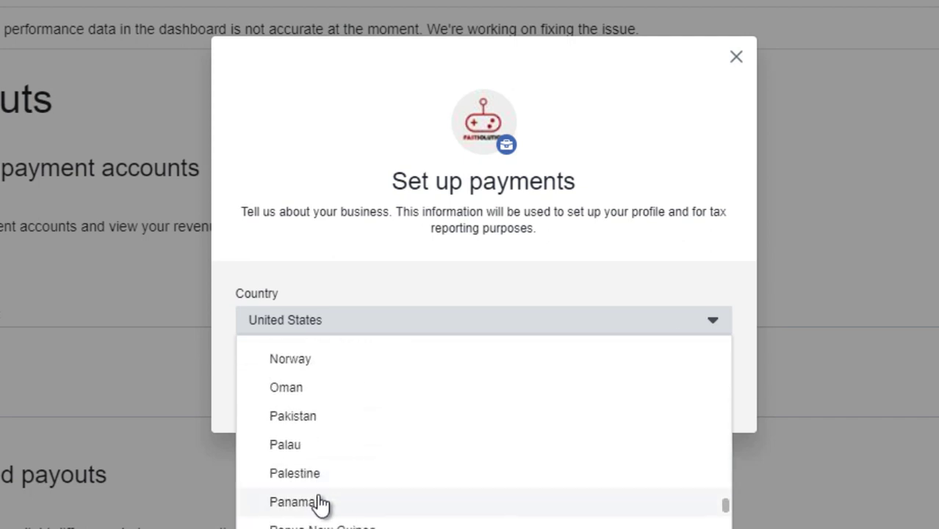
click(310, 415)
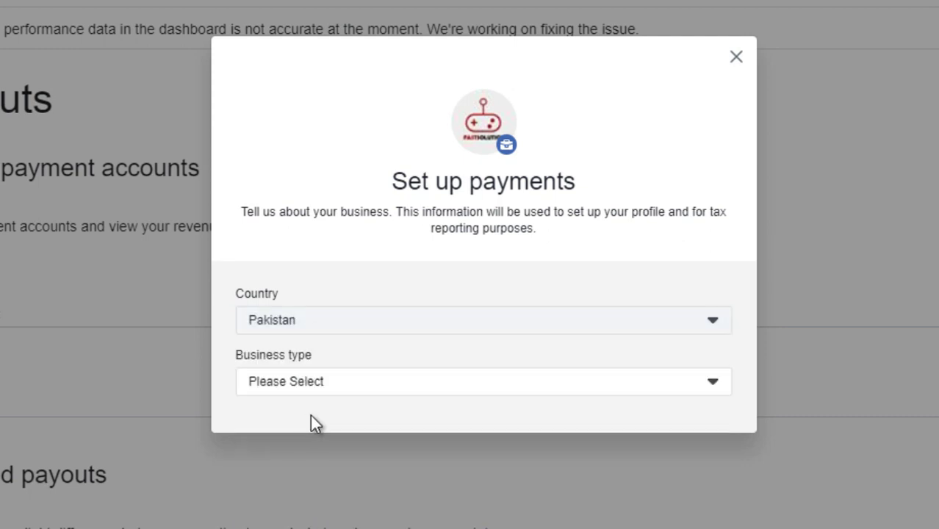
- Set the business type to Individual in the payment setup
click(406, 388)
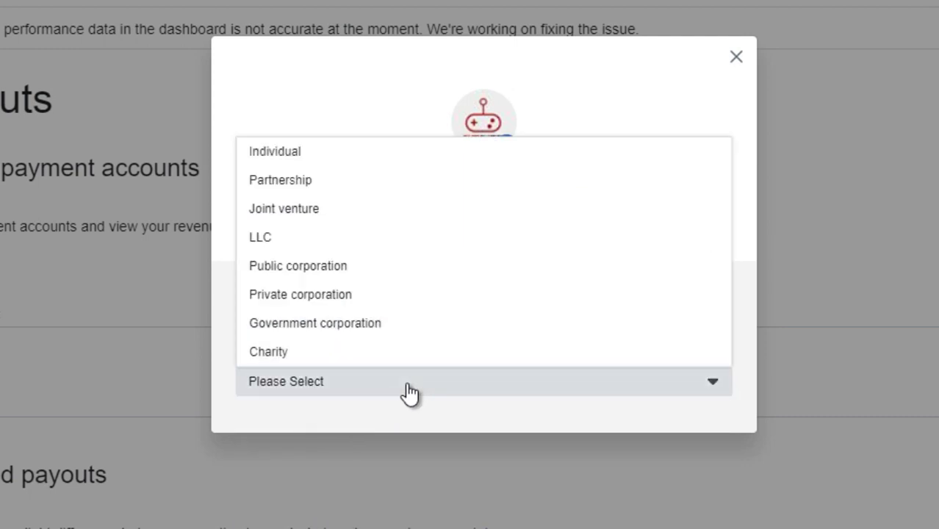
click(315, 154)
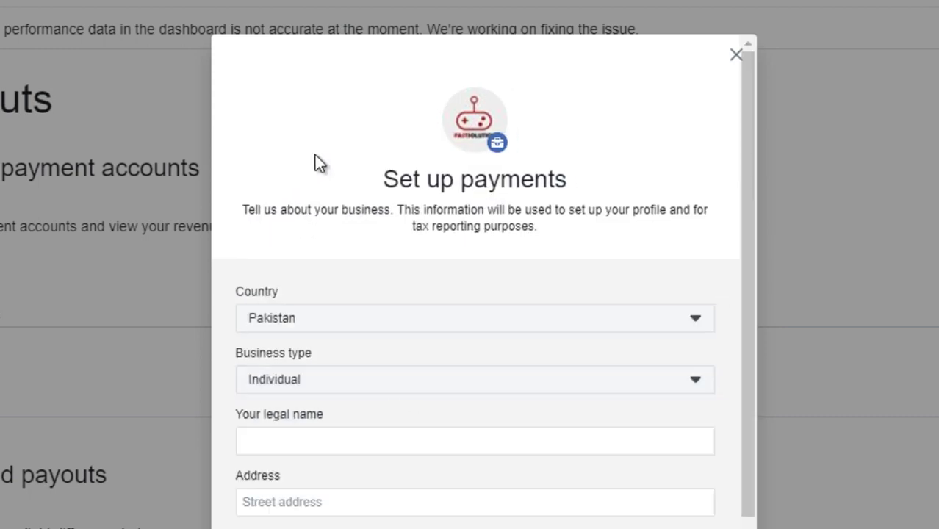
scroll(444, 389, down, 2)
- Examine the personal detail fields and the legal information options of the payment setup, and leave it without submitting
click(361, 310)
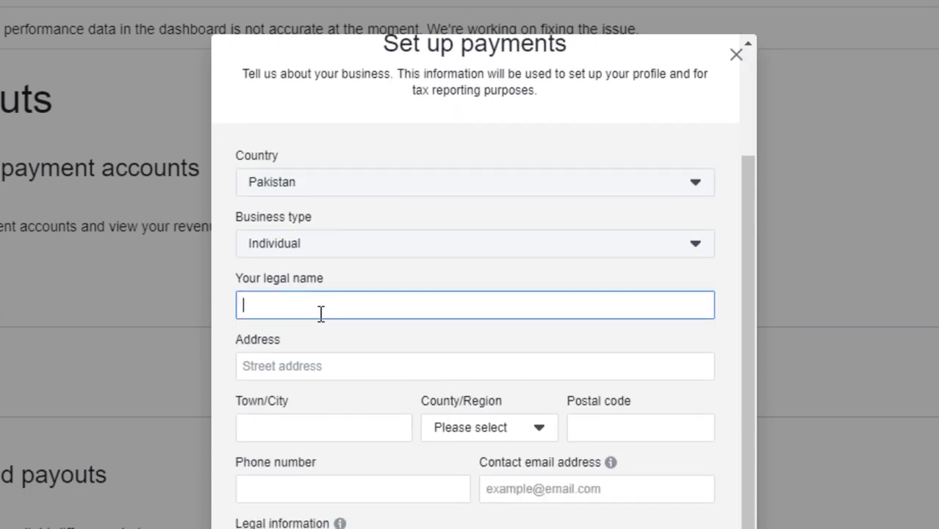
scroll(334, 415, down, 1)
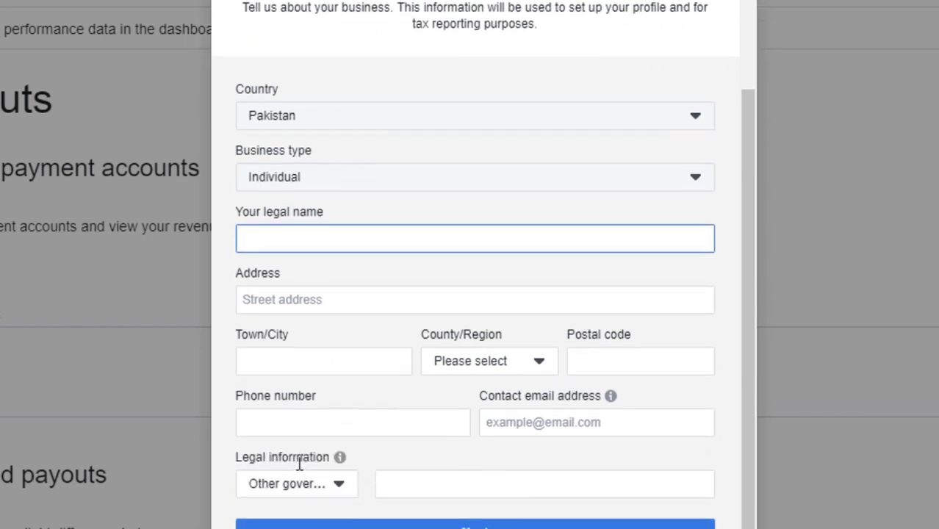
click(334, 486)
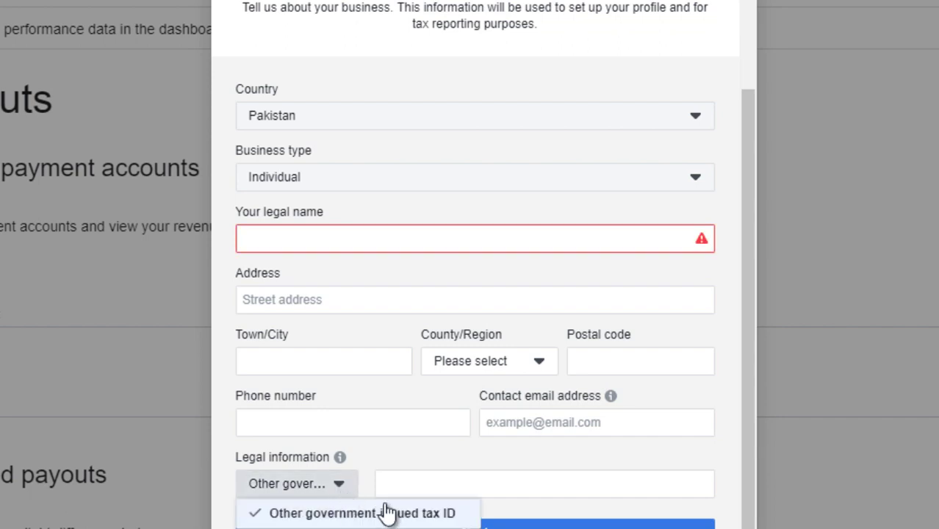
click(421, 484)
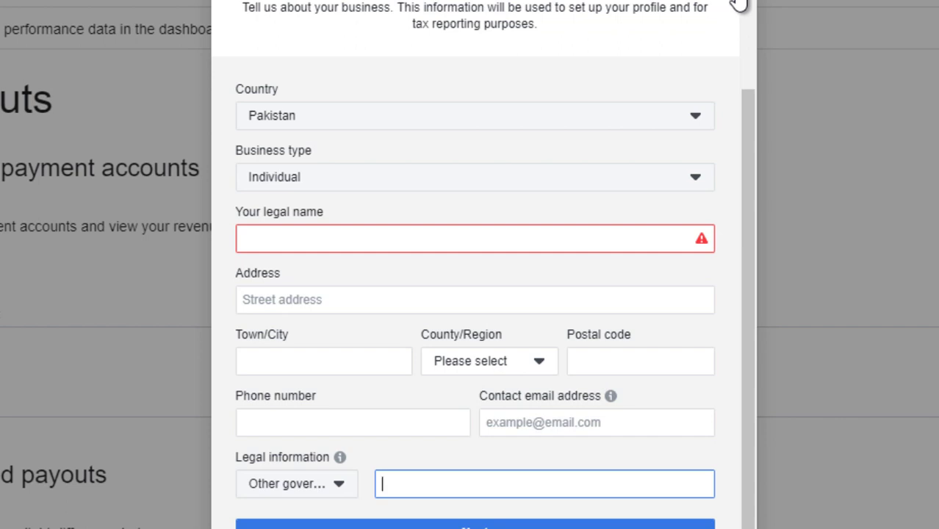
click(739, 4)
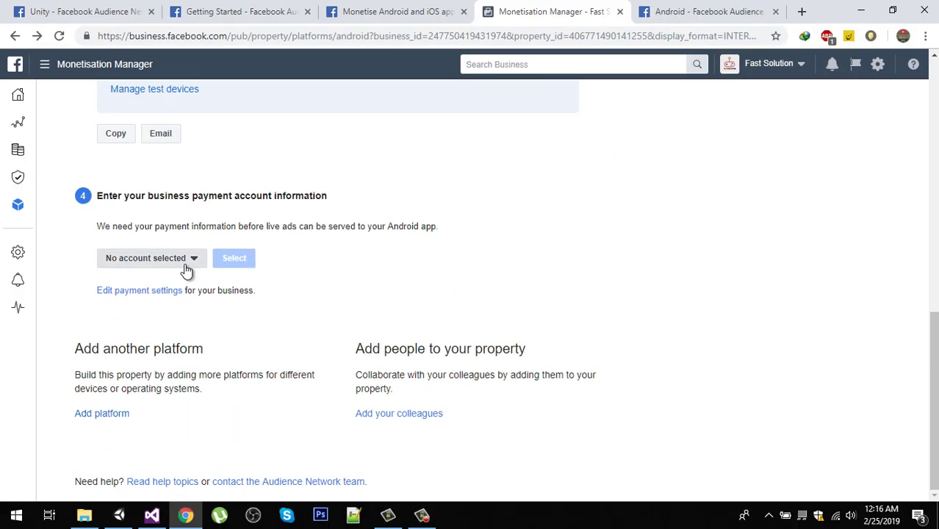
- Assign the existing "Fast solution" payment account to the Android app as its business payment account
click(184, 265)
click(150, 275)
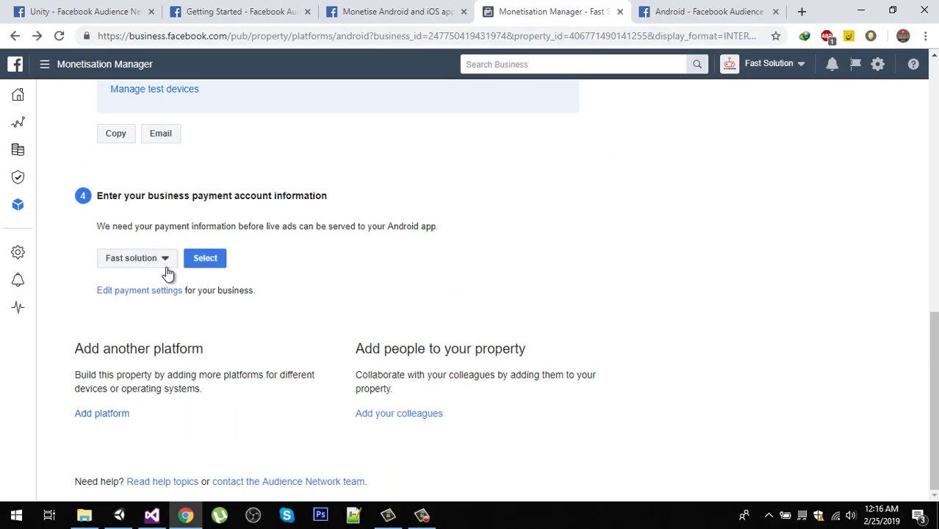
click(207, 260)
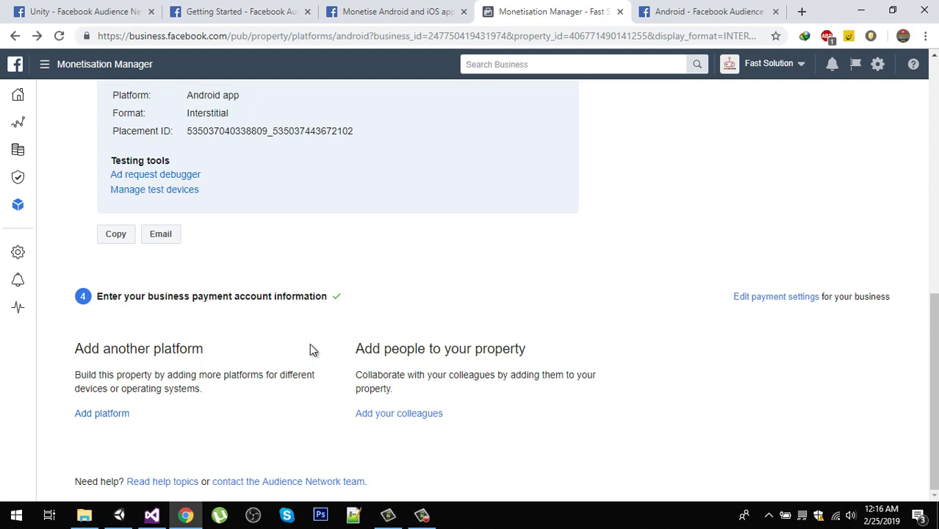
scroll(292, 303, up, 10)
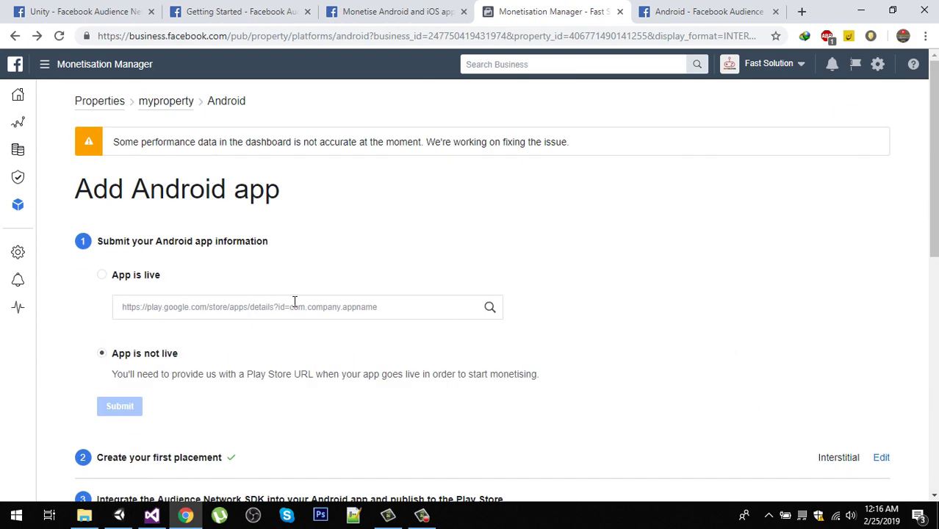
- Open the Unity guide in the Audience Network documentation and read its SDK download and sample project steps
click(679, 10)
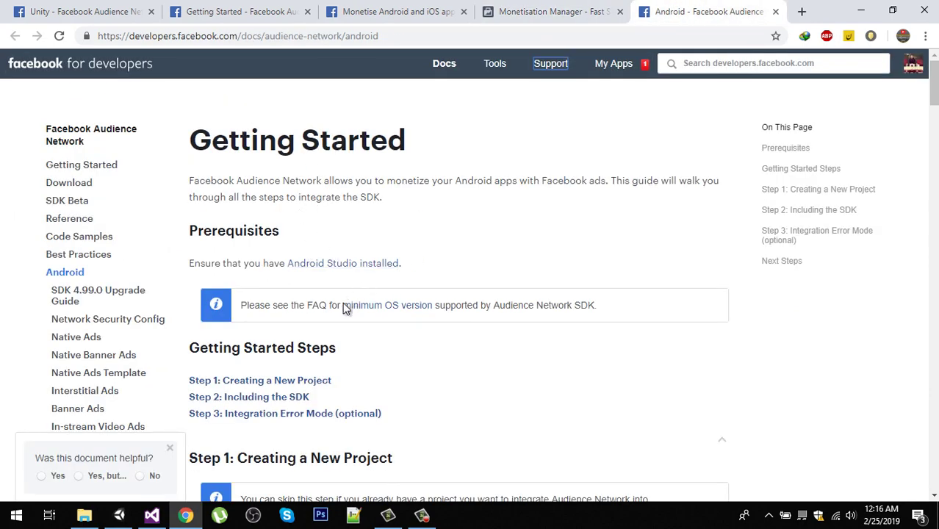
scroll(463, 472, down, 2)
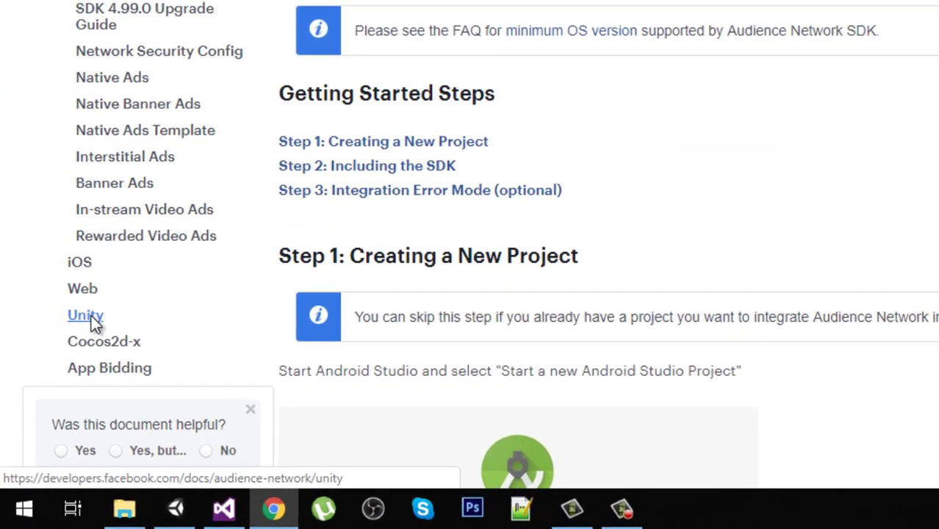
click(59, 385)
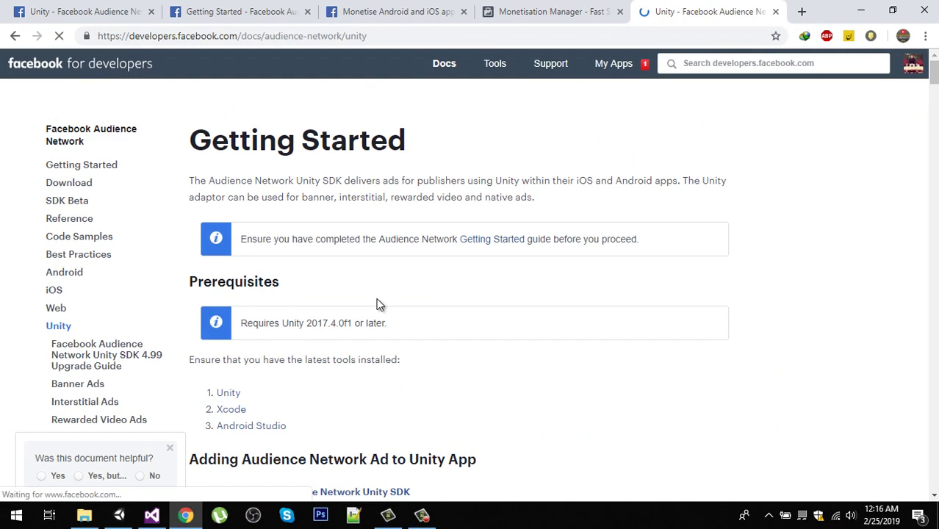
scroll(379, 304, down, 3)
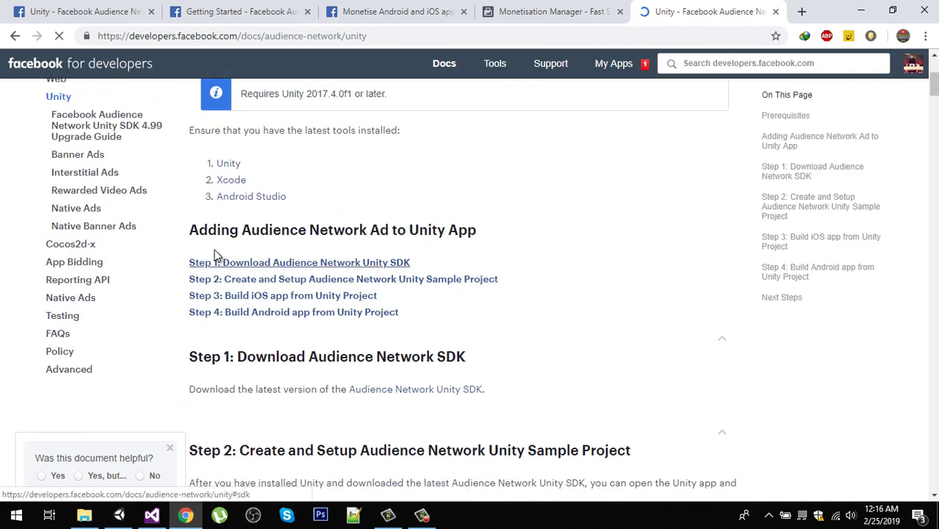
click(353, 269)
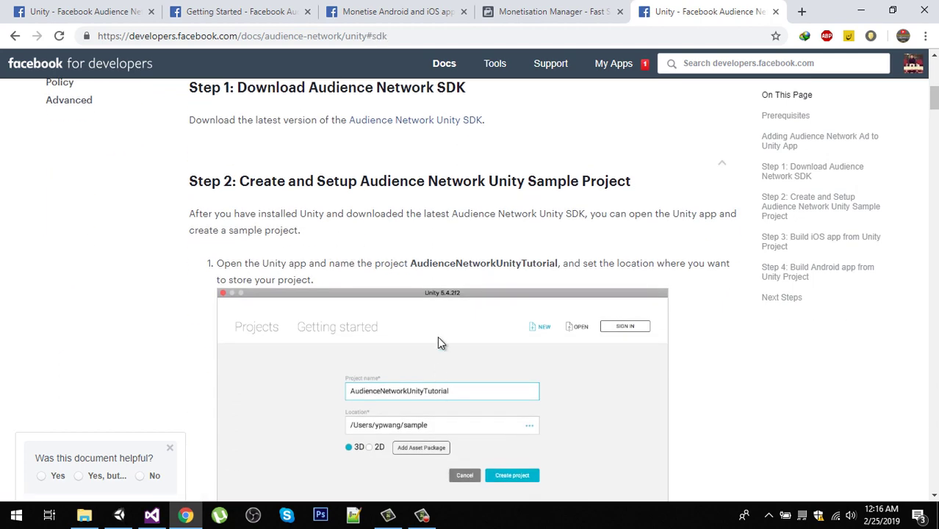
scroll(433, 323, down, 3)
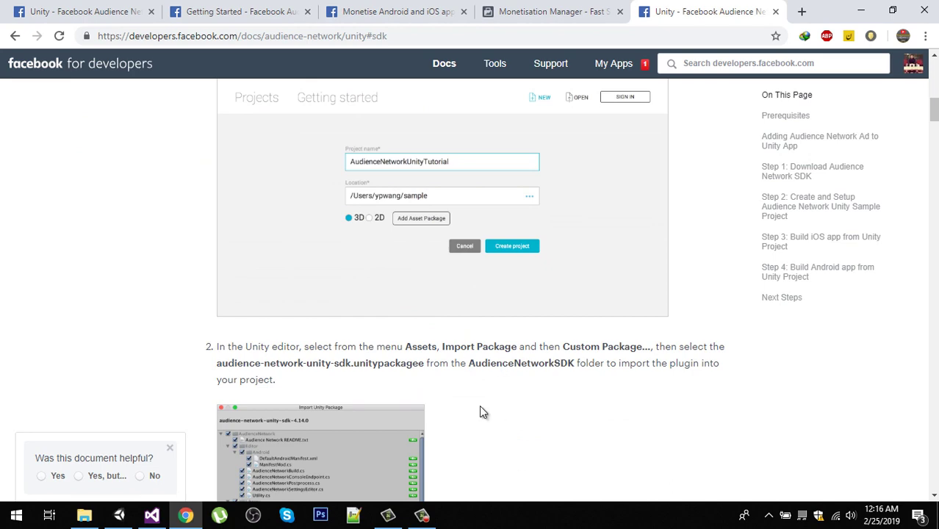
scroll(509, 403, up, 6)
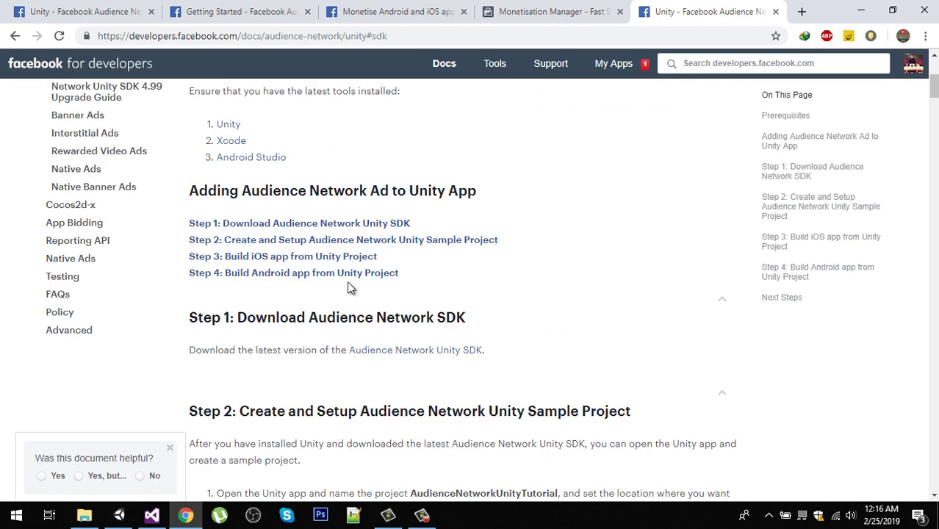
- Switch to Unity and open the AudienceNetwork/Scenes/Interstitial folder, widening the project area to show full names
click(119, 516)
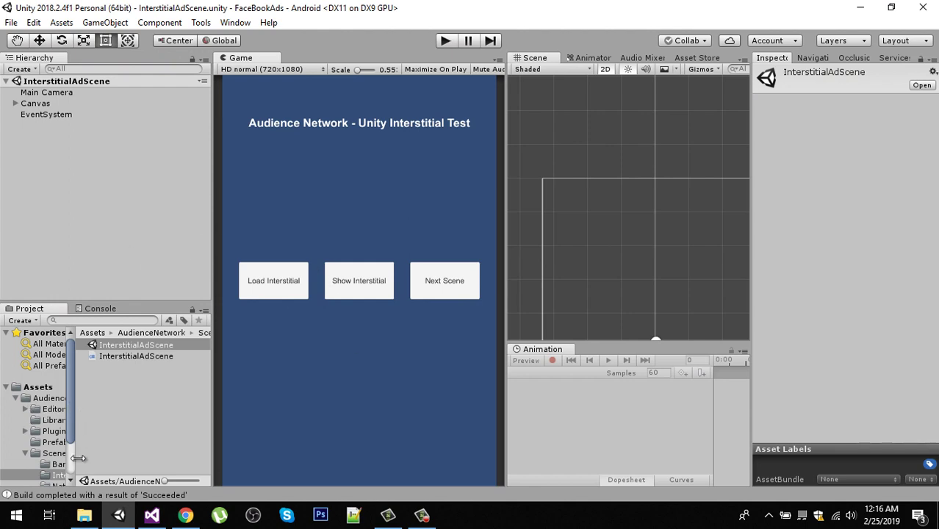
drag(74, 459, 175, 463)
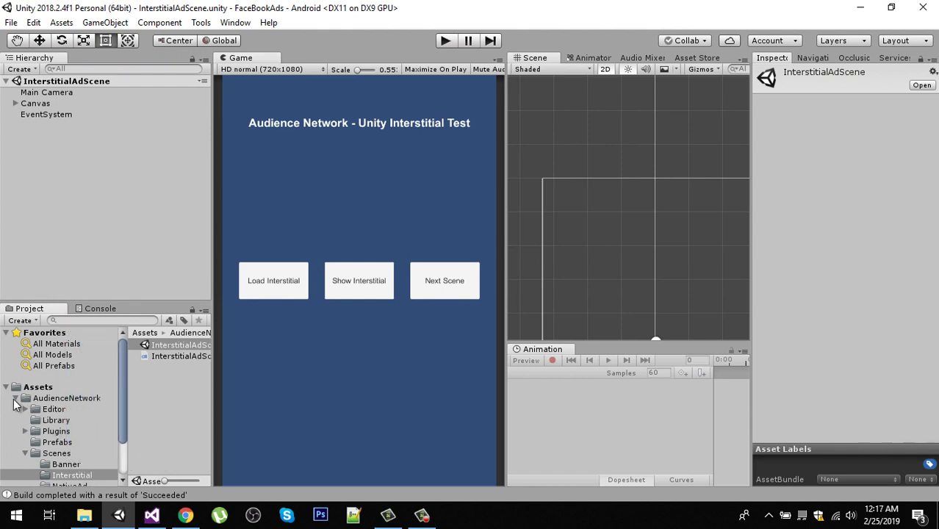
click(16, 398)
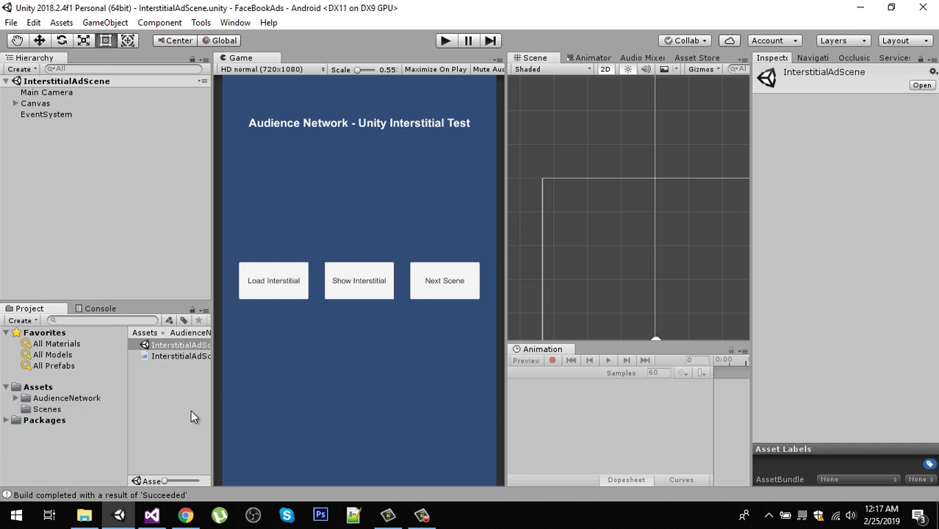
click(40, 398)
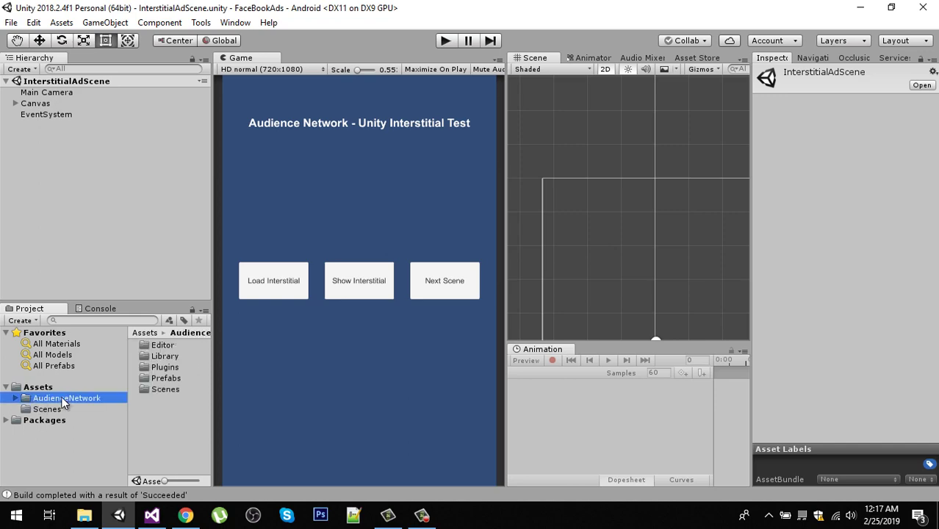
double_click(163, 389)
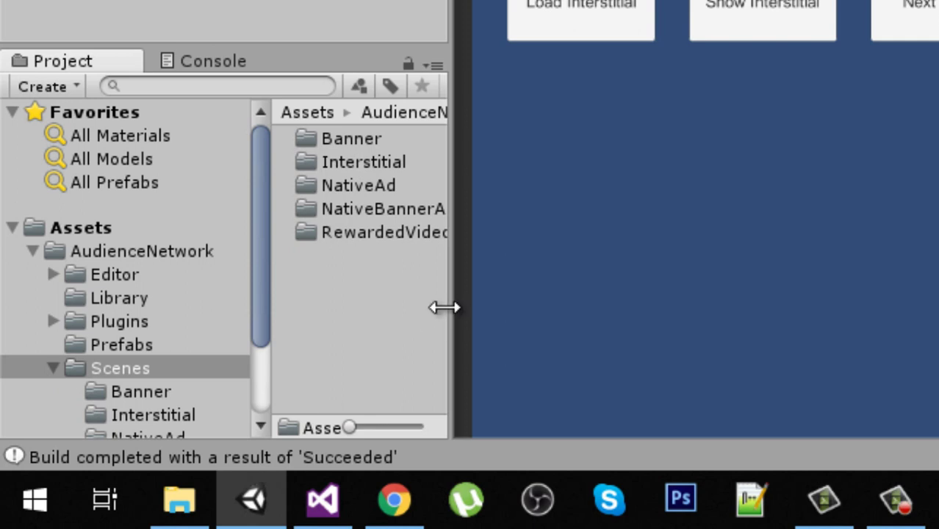
drag(444, 307, 531, 306)
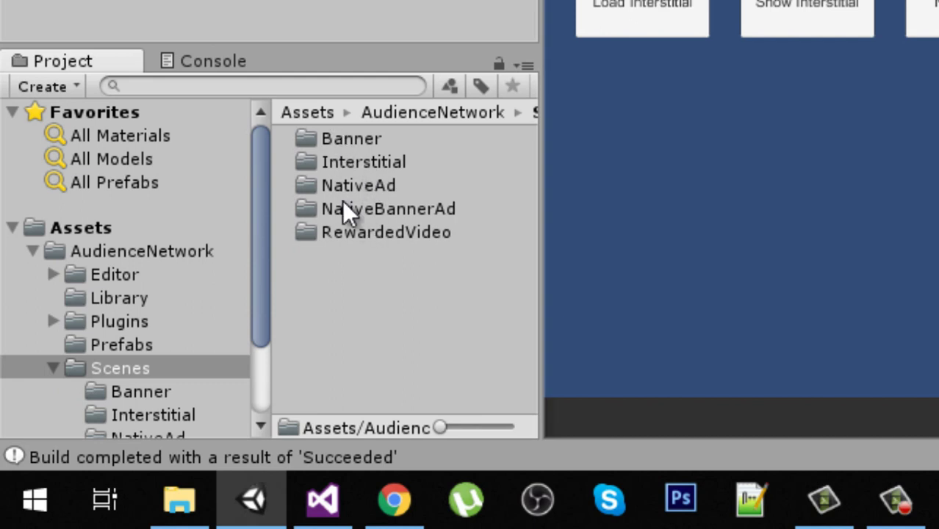
double_click(371, 162)
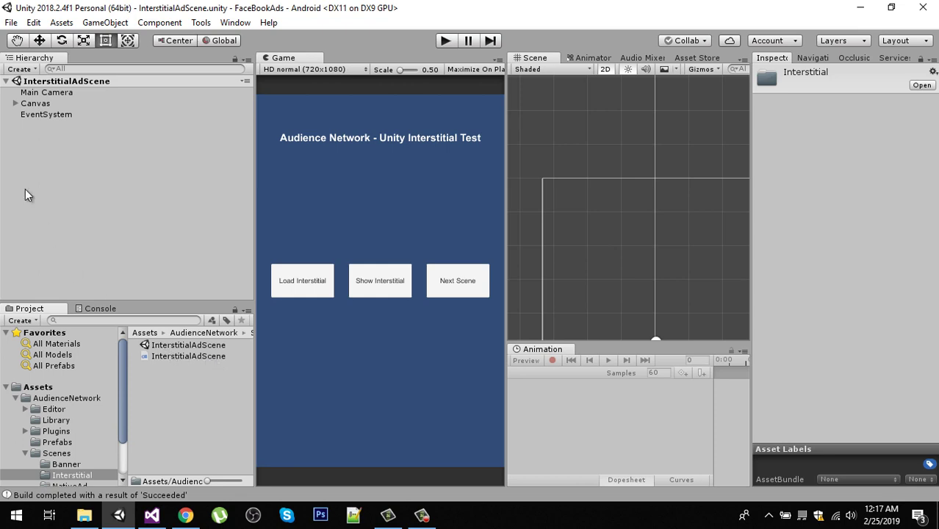
- Expand the Canvas and try to find the interstitial object by searching the hierarchy for "Inters"
click(16, 104)
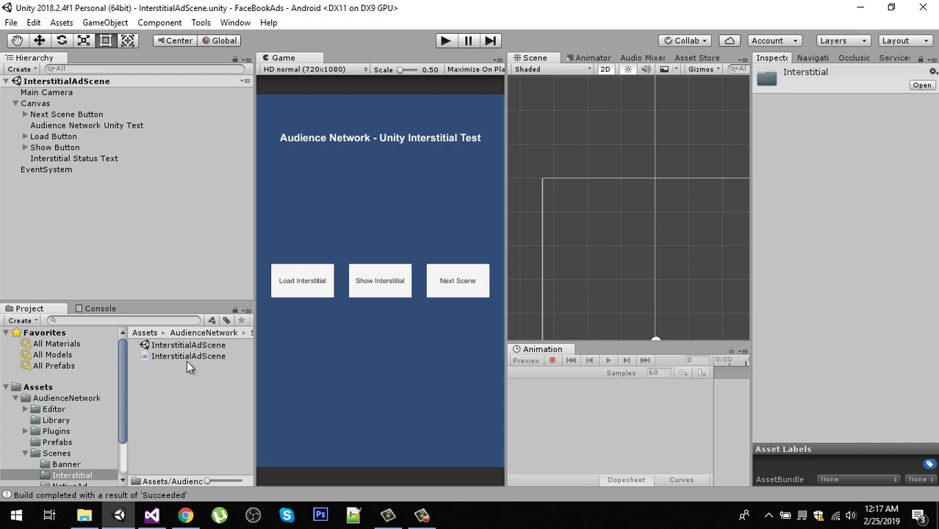
click(133, 70)
text(Inm)
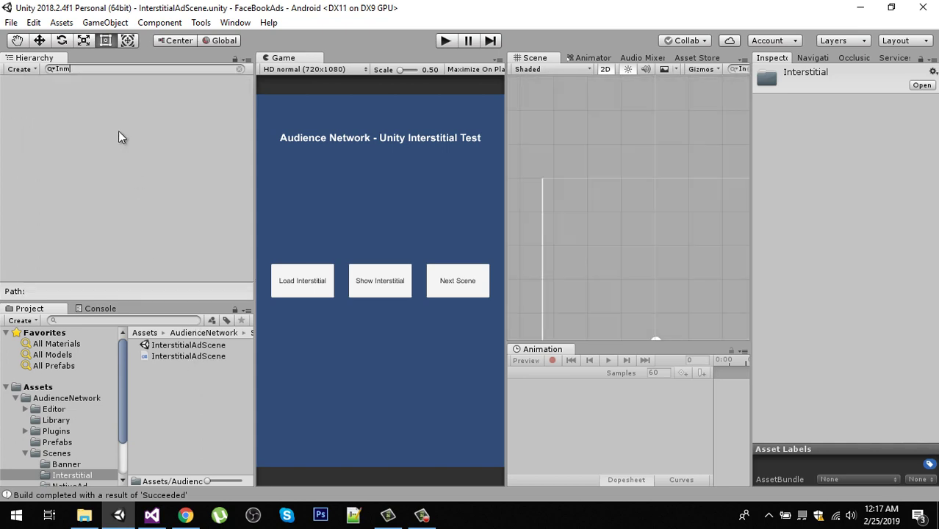
key(BackSpace)
text(ters)
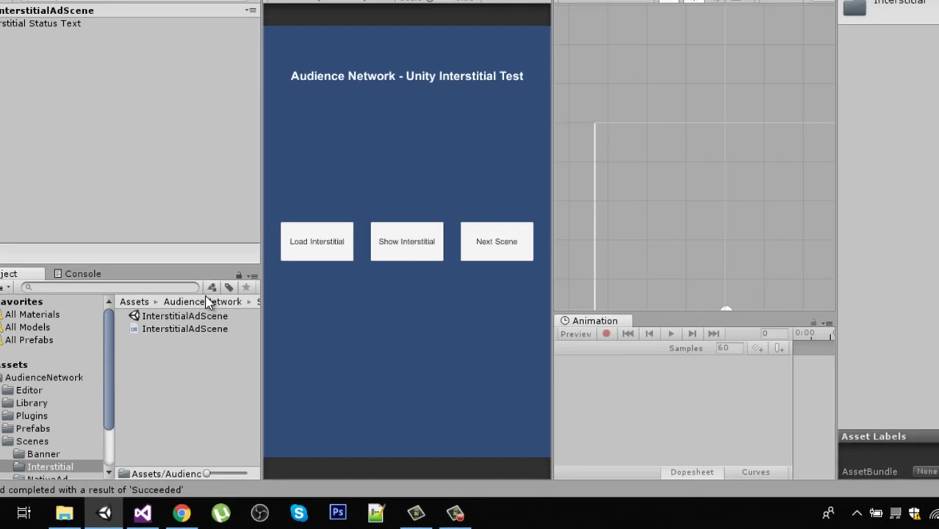
- Copy the InterstitialAdScene script's name, search the hierarchy for it and select the matching Canvas
click(189, 355)
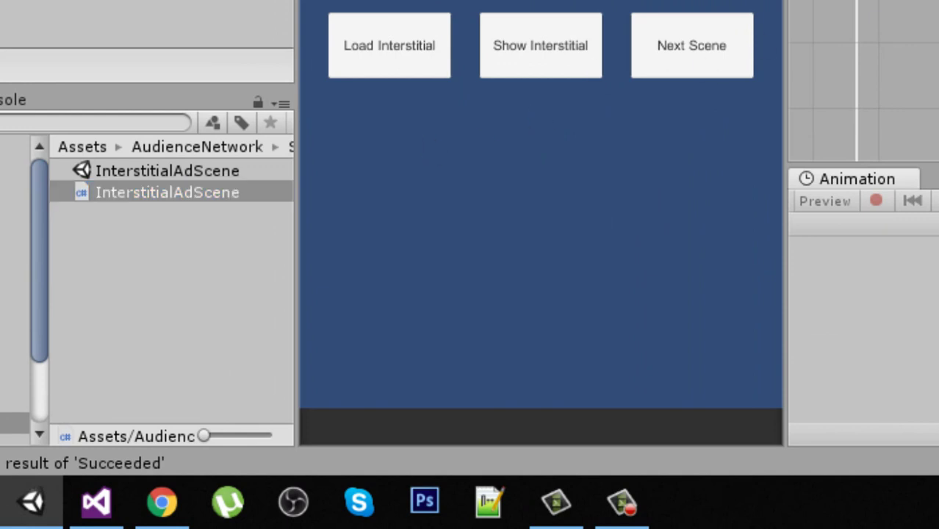
right_click(138, 195)
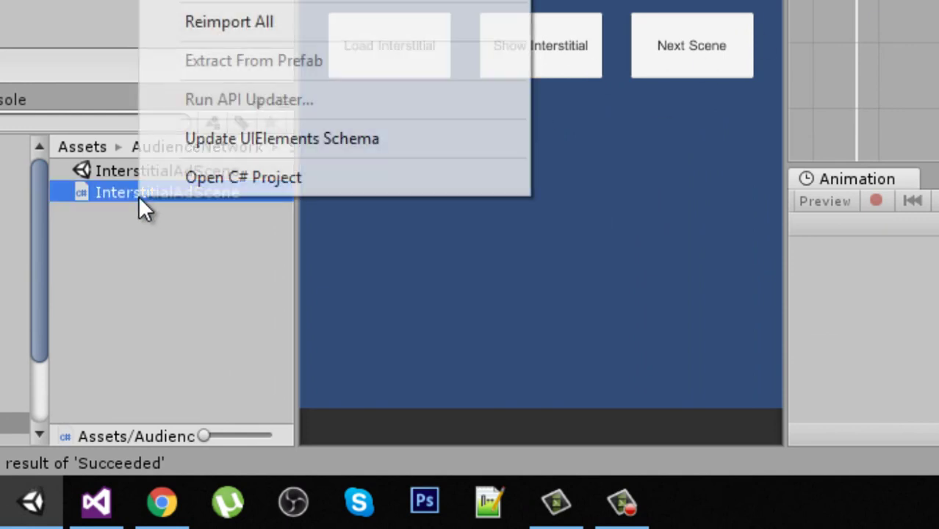
key(F2)
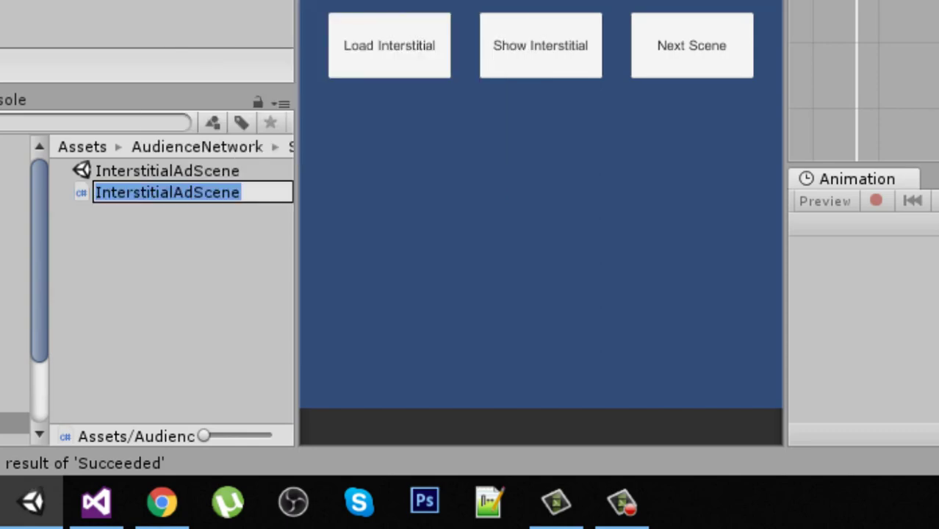
key(Return)
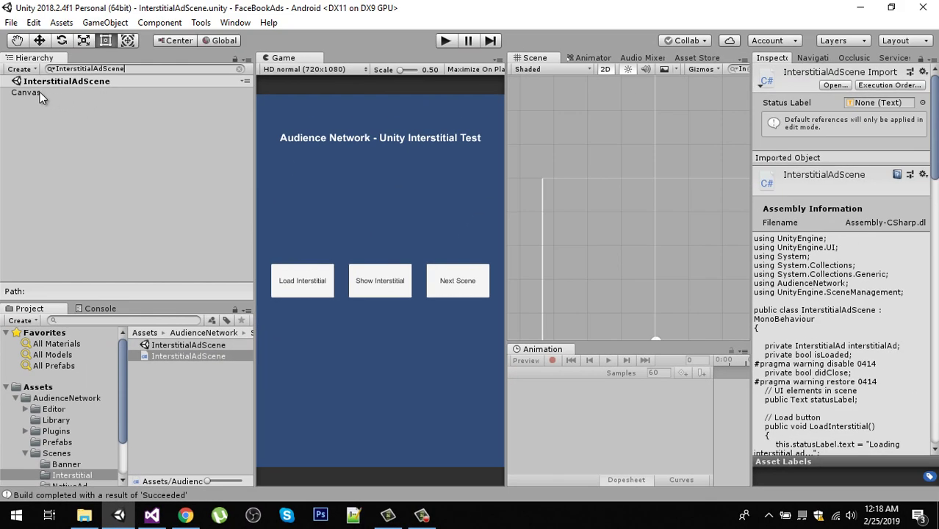
click(40, 91)
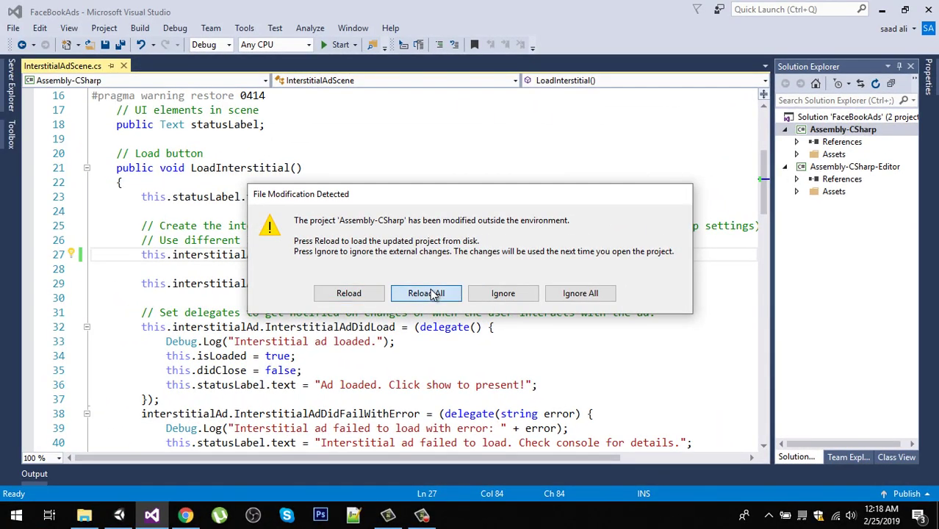
- Reload all modified projects in Visual Studio and select the placement ID passed to InterstitialAd in LoadInterstitial
click(432, 293)
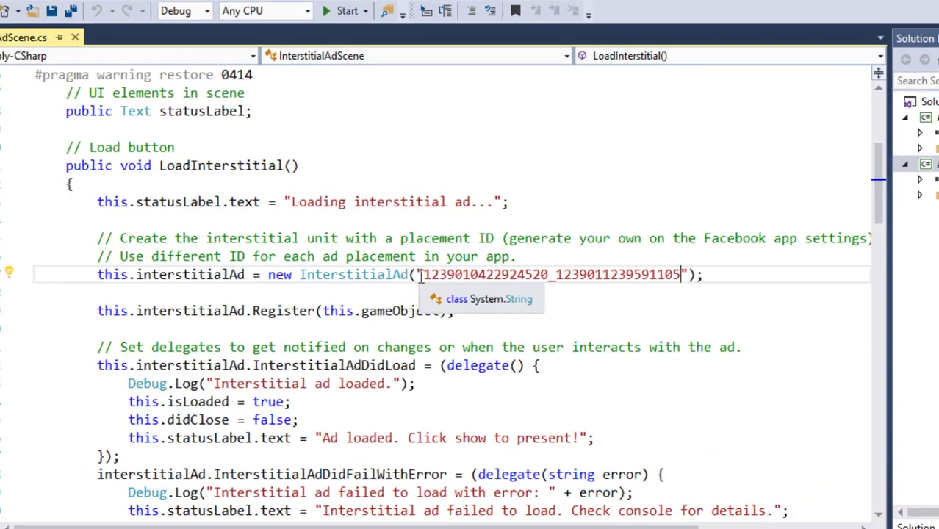
drag(395, 257, 612, 258)
drag(788, 307, 778, 308)
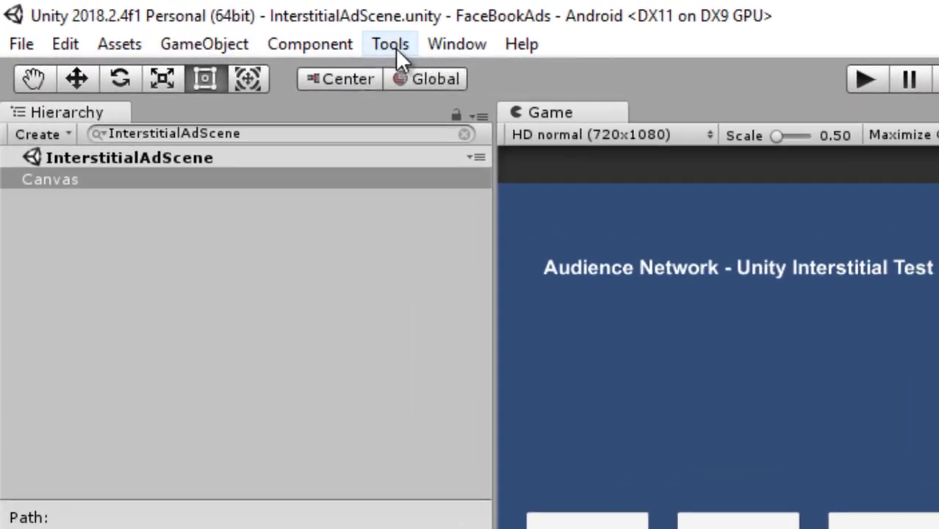
click(203, 23)
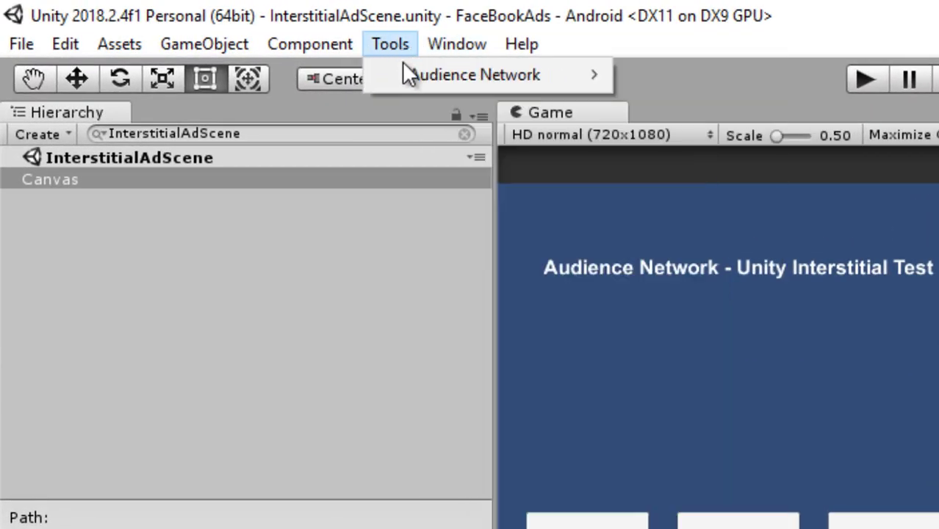
mouse_move(415, 75)
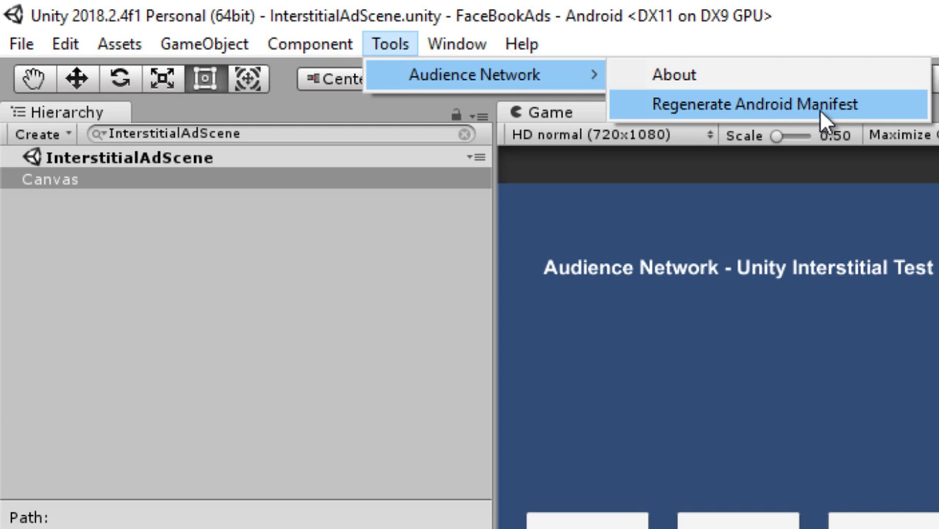
click(427, 439)
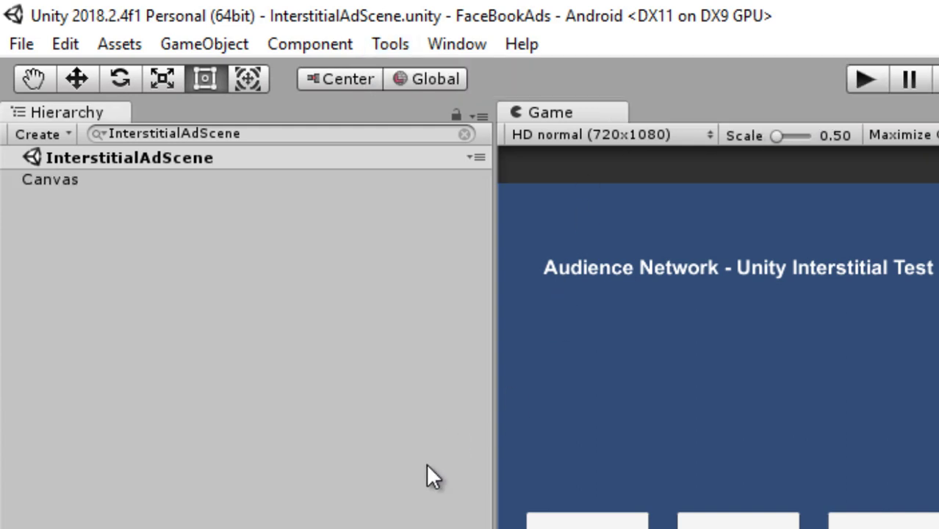
- Regenerate the Android manifest with the Audience Network tool, accepting both SDK dialogs
click(522, 49)
mouse_move(384, 42)
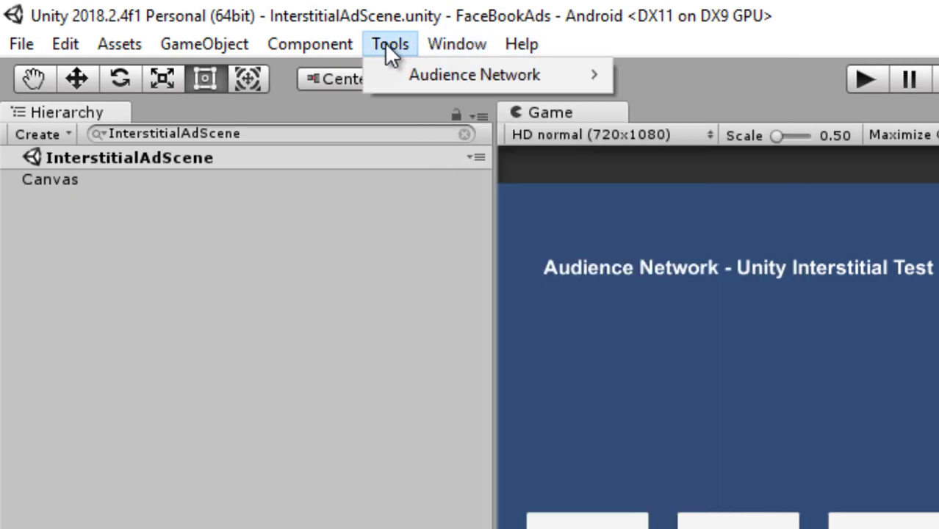
mouse_move(455, 85)
click(705, 103)
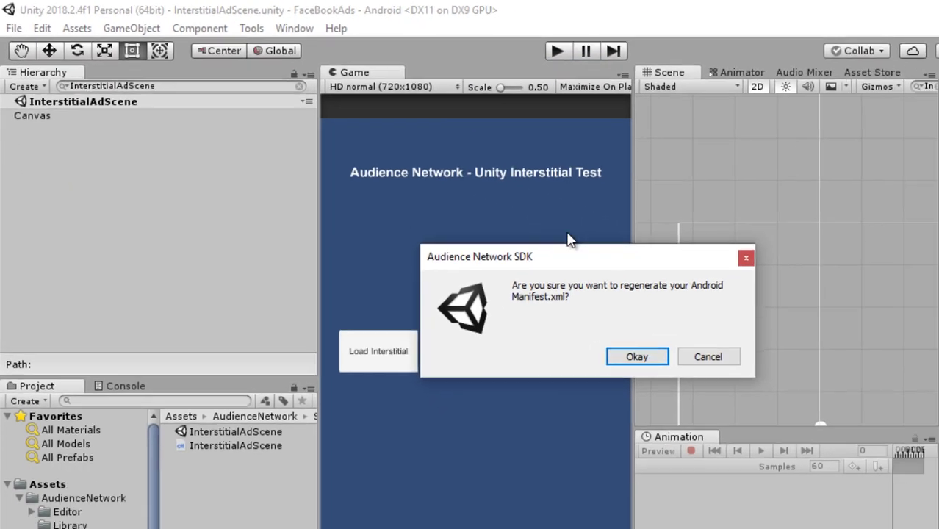
click(633, 358)
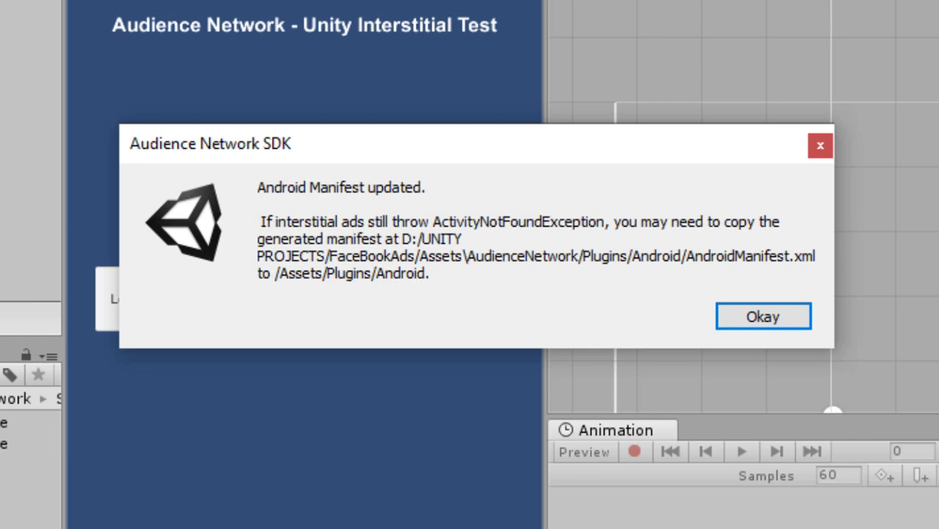
click(742, 323)
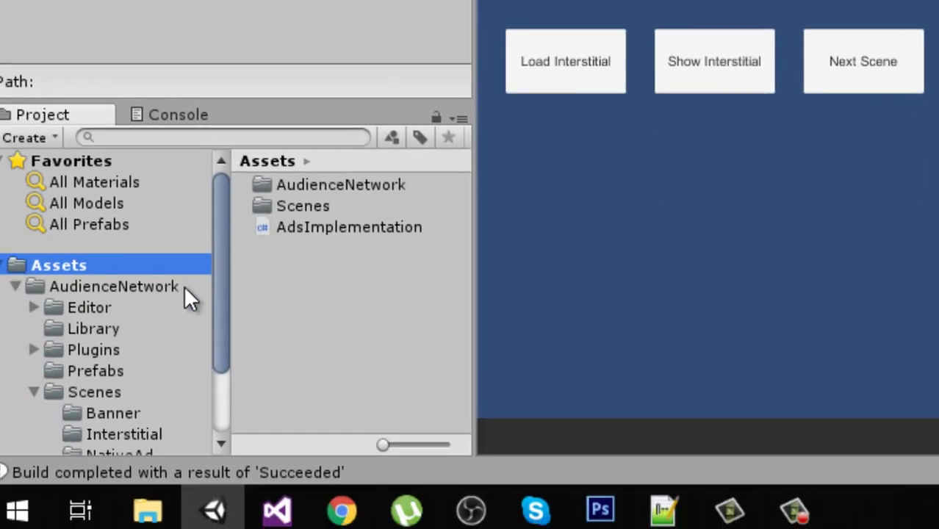
- Open the AudienceNetwork/Plugins/Android folder in the project assets to locate the generated AndroidManifest
click(110, 342)
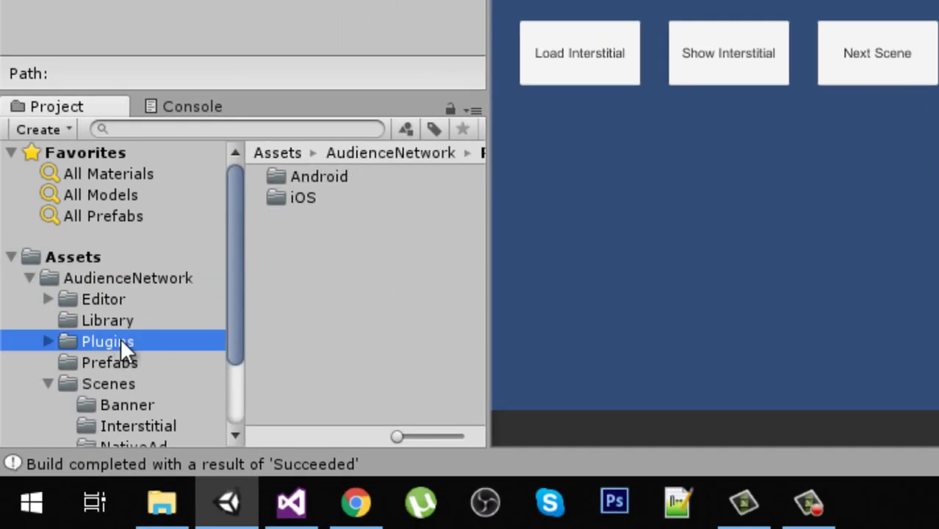
click(362, 185)
double_click(343, 182)
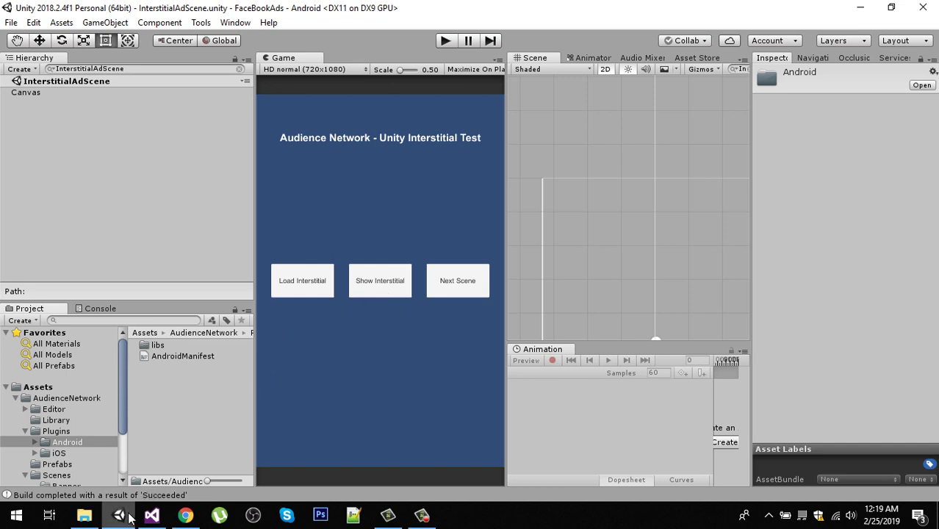
- Switch to Chrome and examine the Audience Network Unity guide, from creating the sample project in Step 2 to the iOS build in Step 3
mouse_move(129, 518)
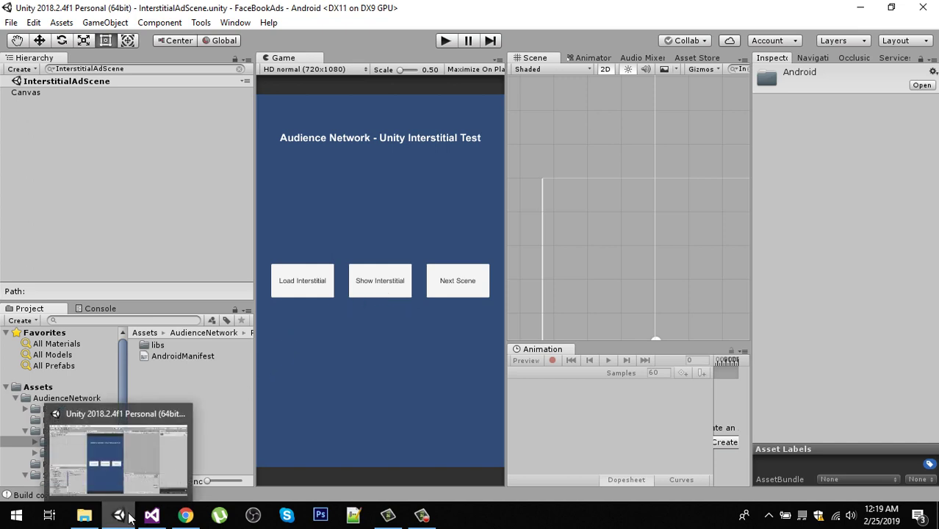
click(185, 515)
scroll(326, 300, down, 10)
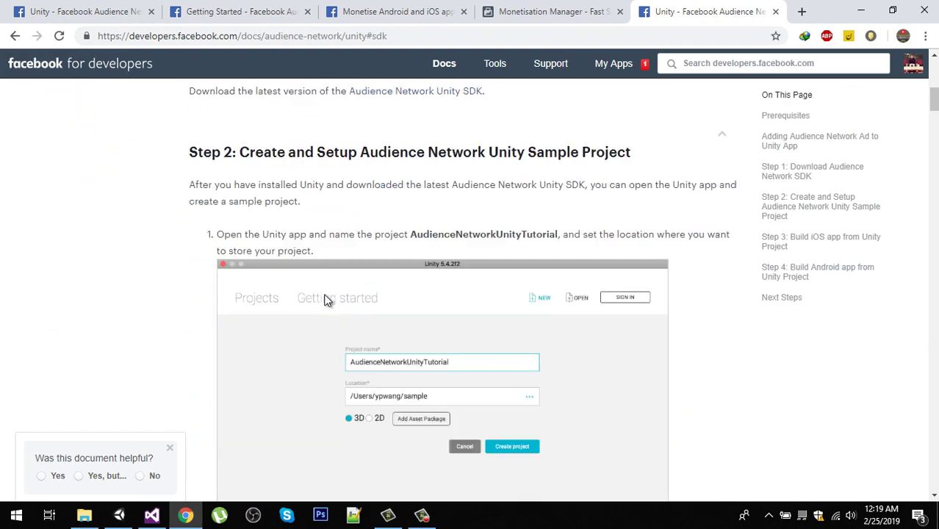
scroll(327, 300, down, 10)
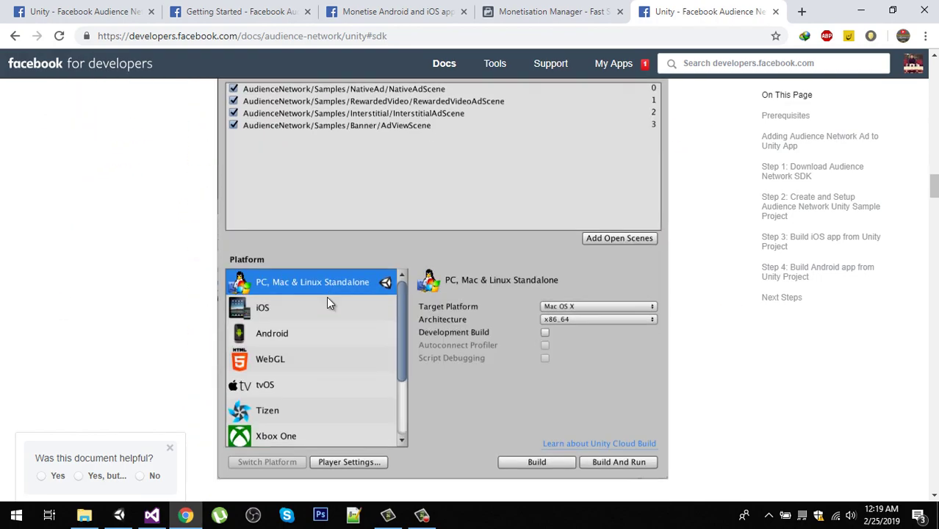
scroll(327, 296, up, 6)
scroll(328, 290, down, 5)
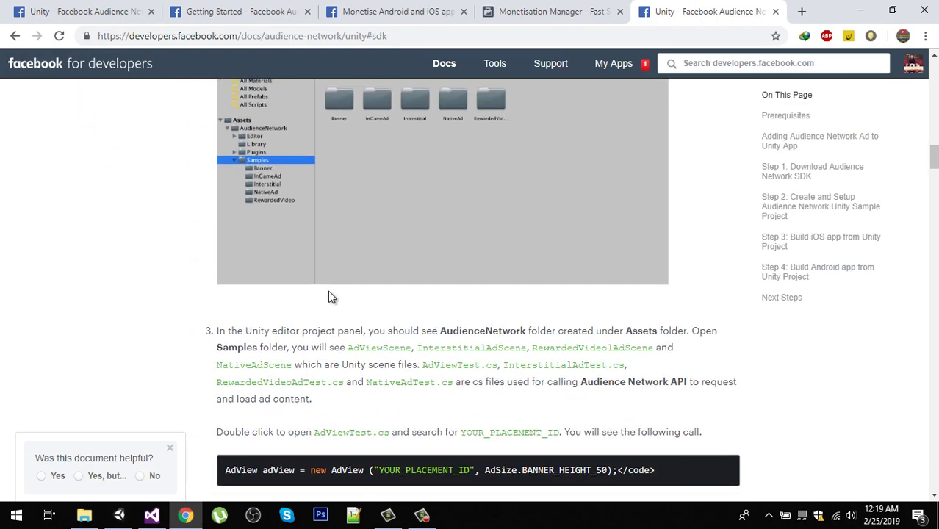
scroll(329, 291, down, 8)
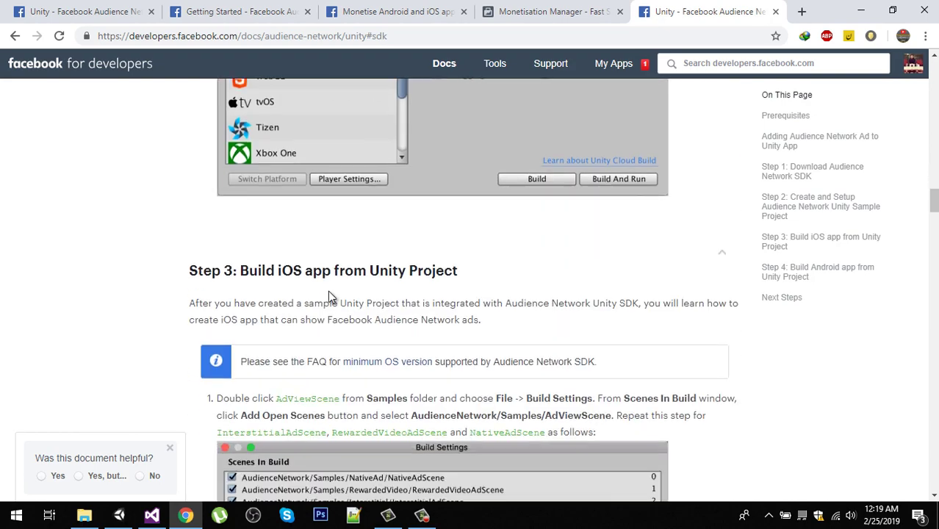
scroll(327, 290, down, 10)
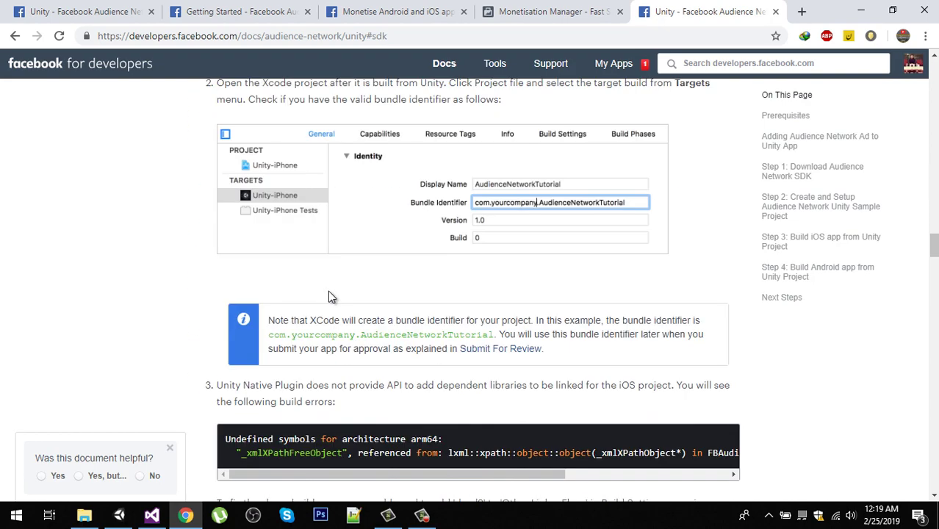
scroll(335, 290, up, 3)
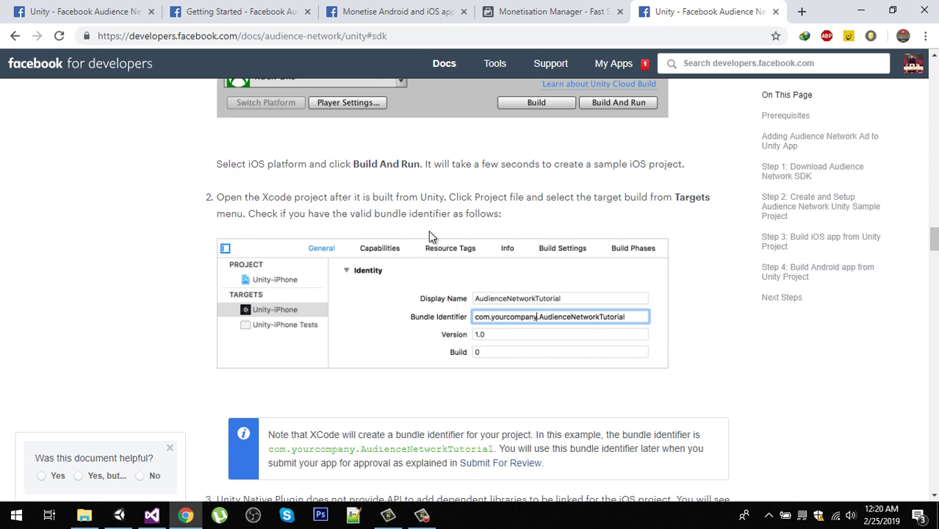
- Return to Monetisation Manager, look over the Android integration details, go back to the home page and open myproperty for management
click(552, 11)
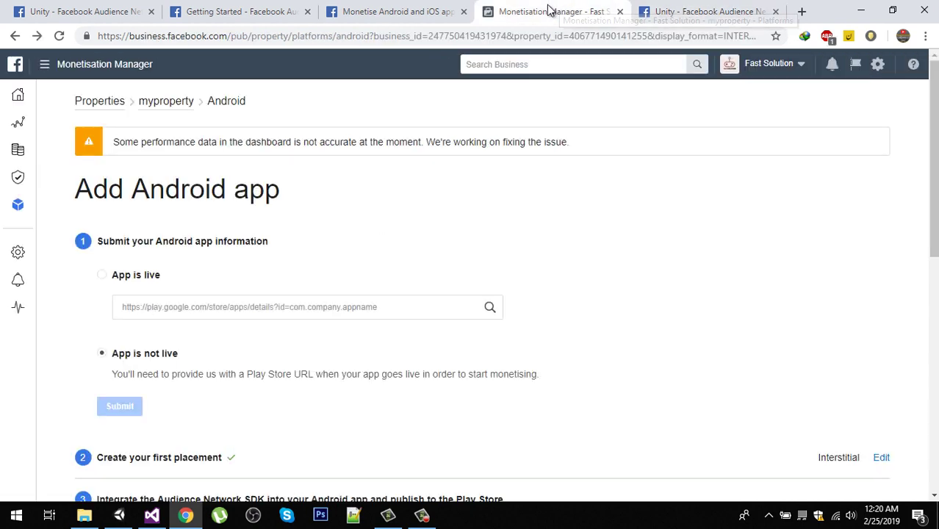
scroll(384, 257, down, 3)
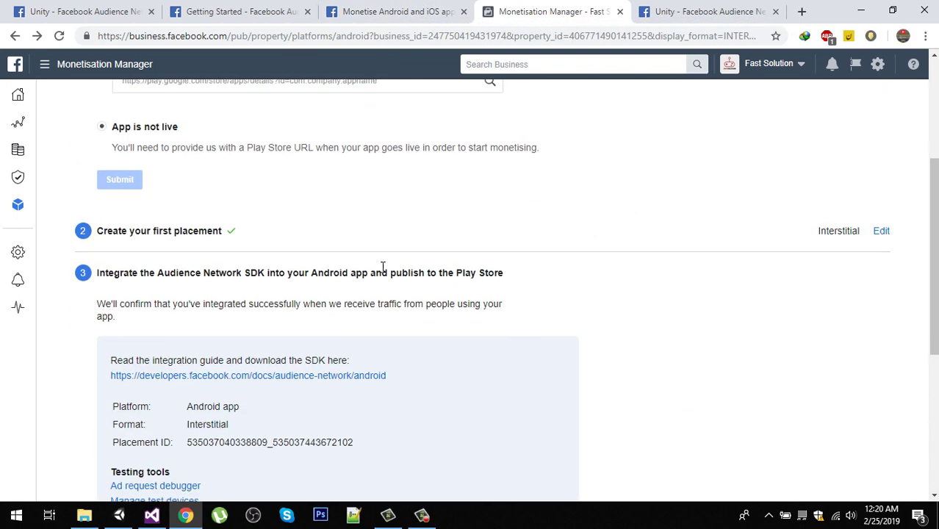
scroll(389, 266, down, 3)
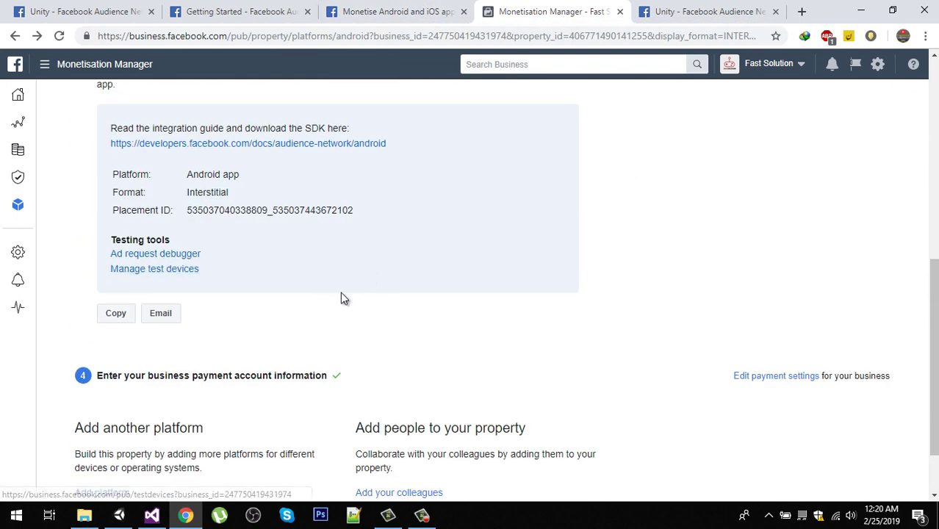
key(alt+Left)
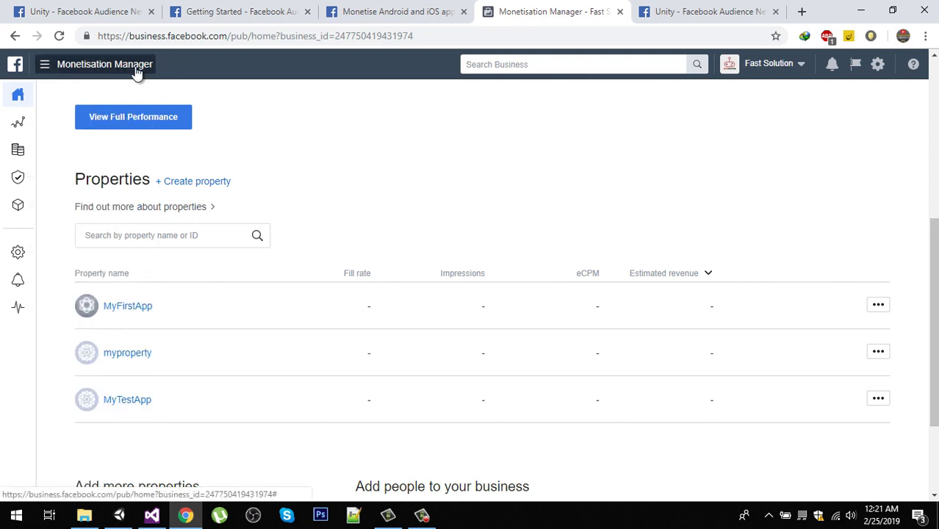
mouse_move(16, 103)
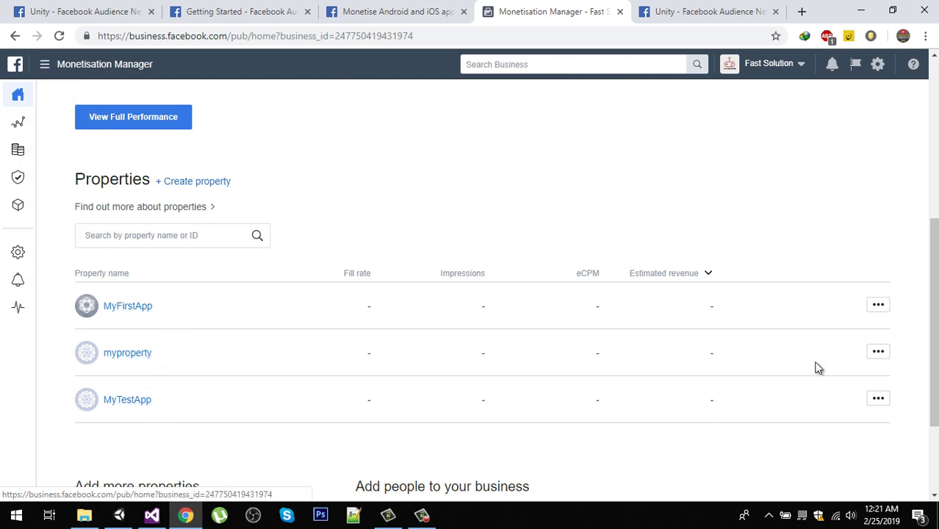
click(878, 354)
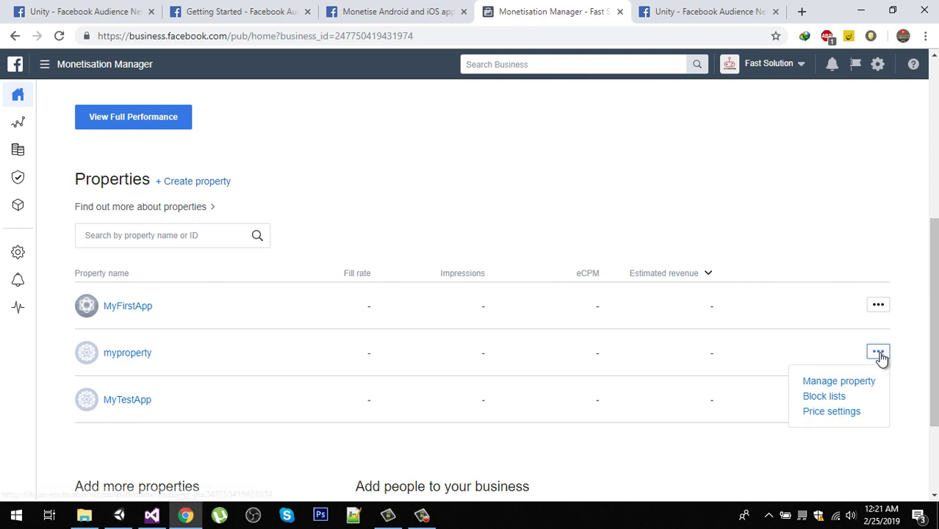
click(854, 387)
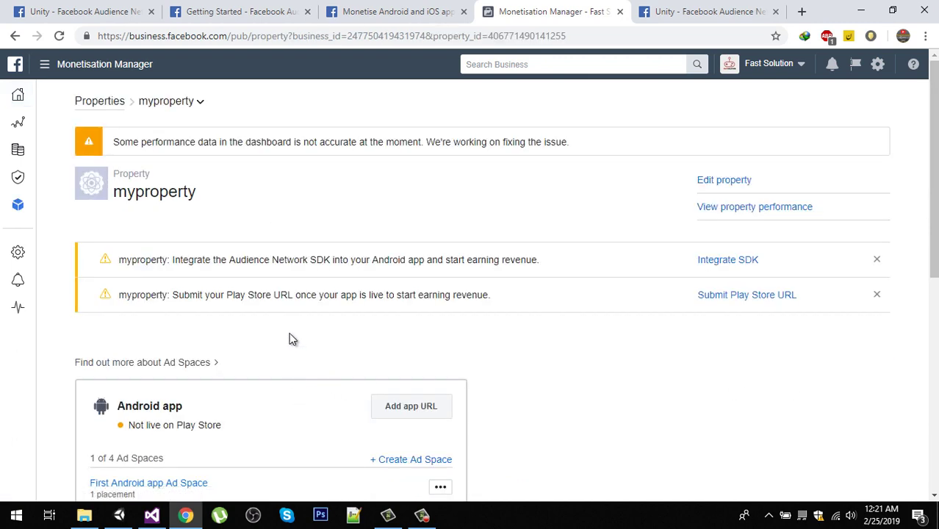
- Start adding the app URL for myproperty's Android app and activate the Play Store URL field under App is live
scroll(299, 302, down, 3)
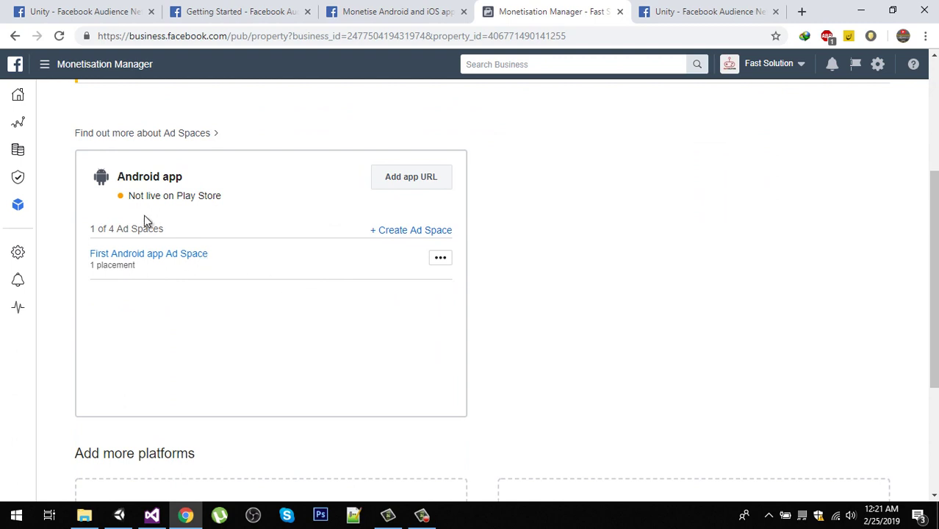
click(410, 177)
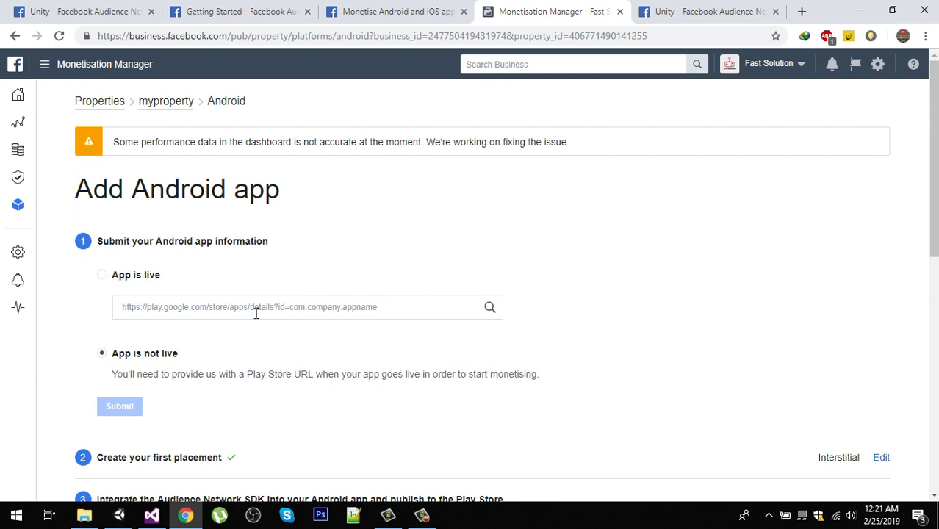
click(286, 310)
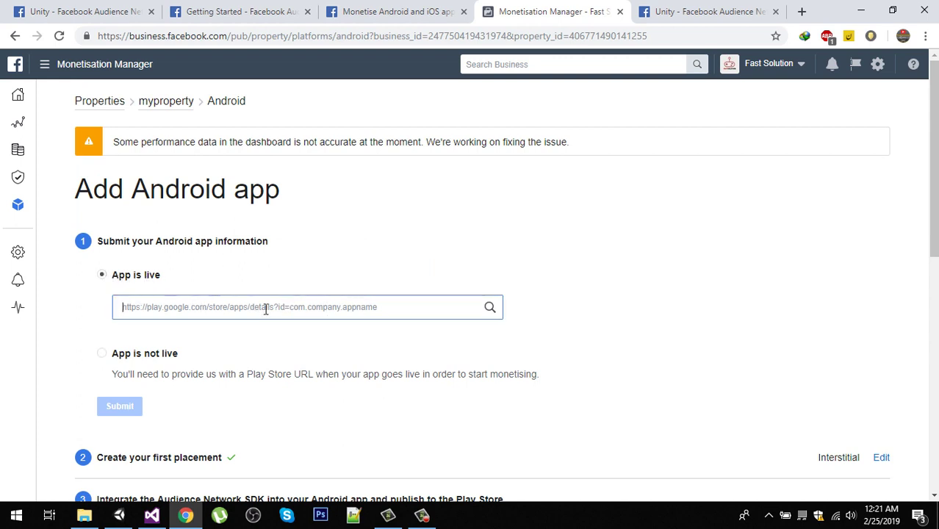